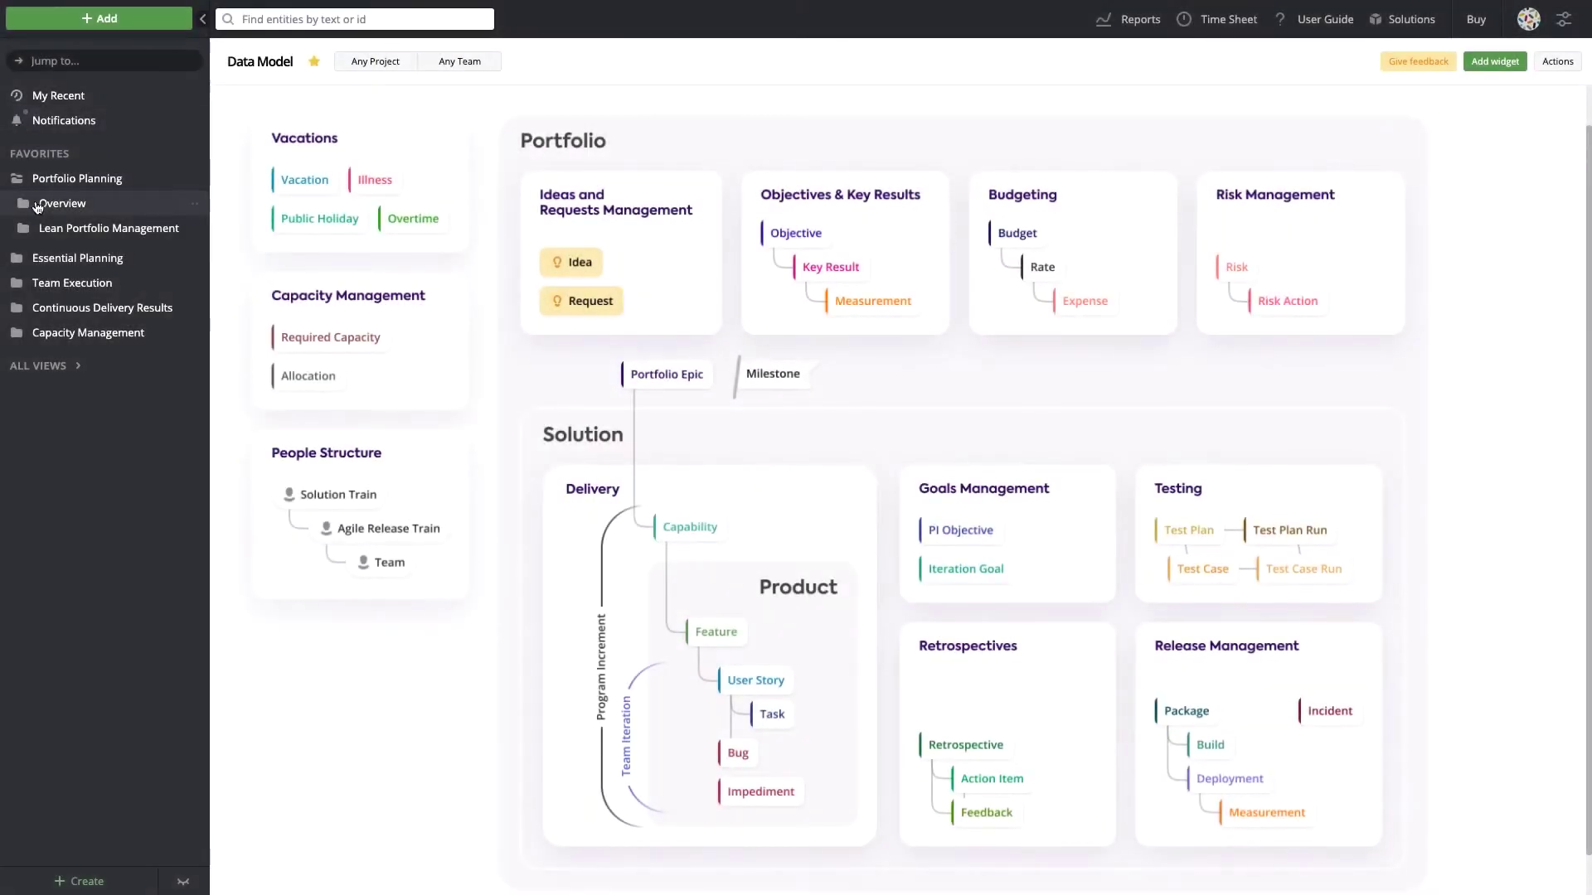
# - Peek at the Create menu's view types, dismiss it, and expand the Overview folder
pyautogui.click(103, 883)
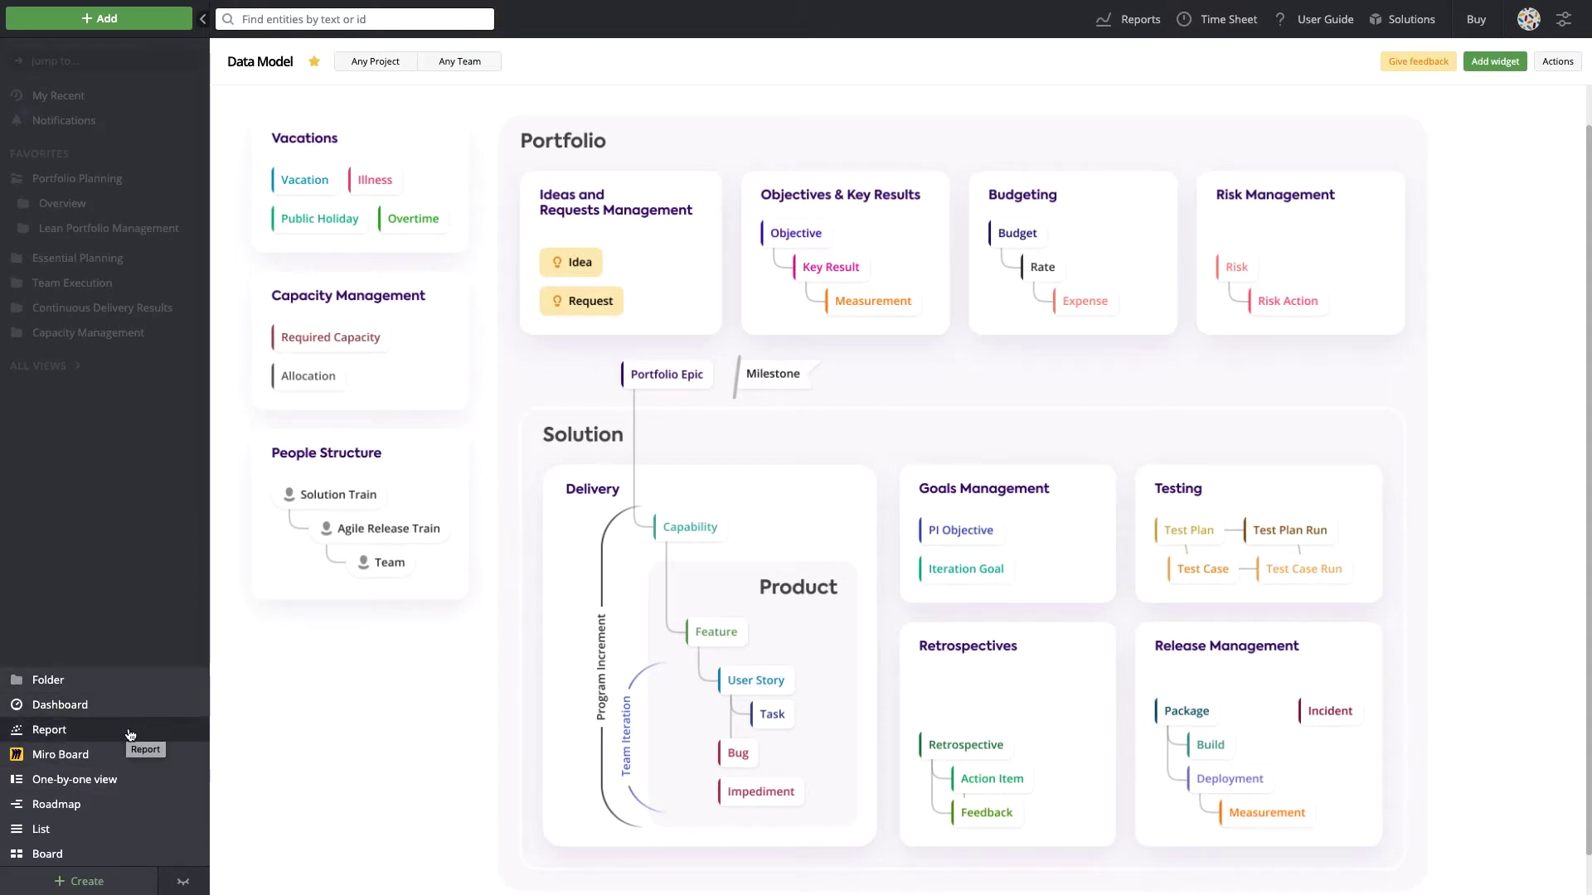
pyautogui.click(157, 581)
pyautogui.click(68, 208)
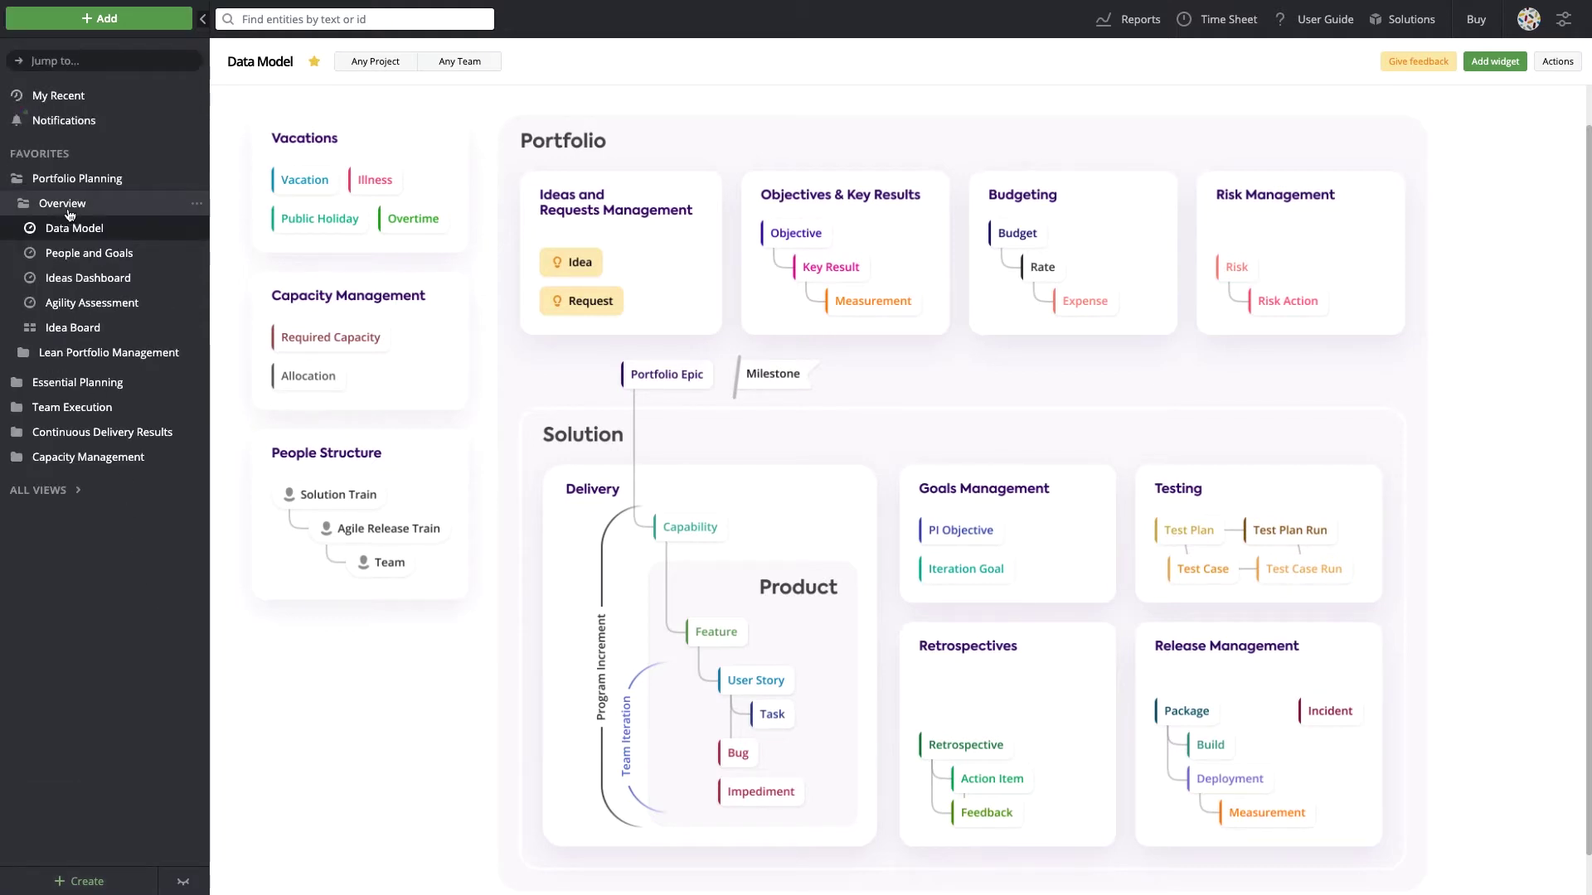
# - Show Consumer Loans release trains and Increase customer satisfaction key results on People and Goals
pyautogui.click(81, 255)
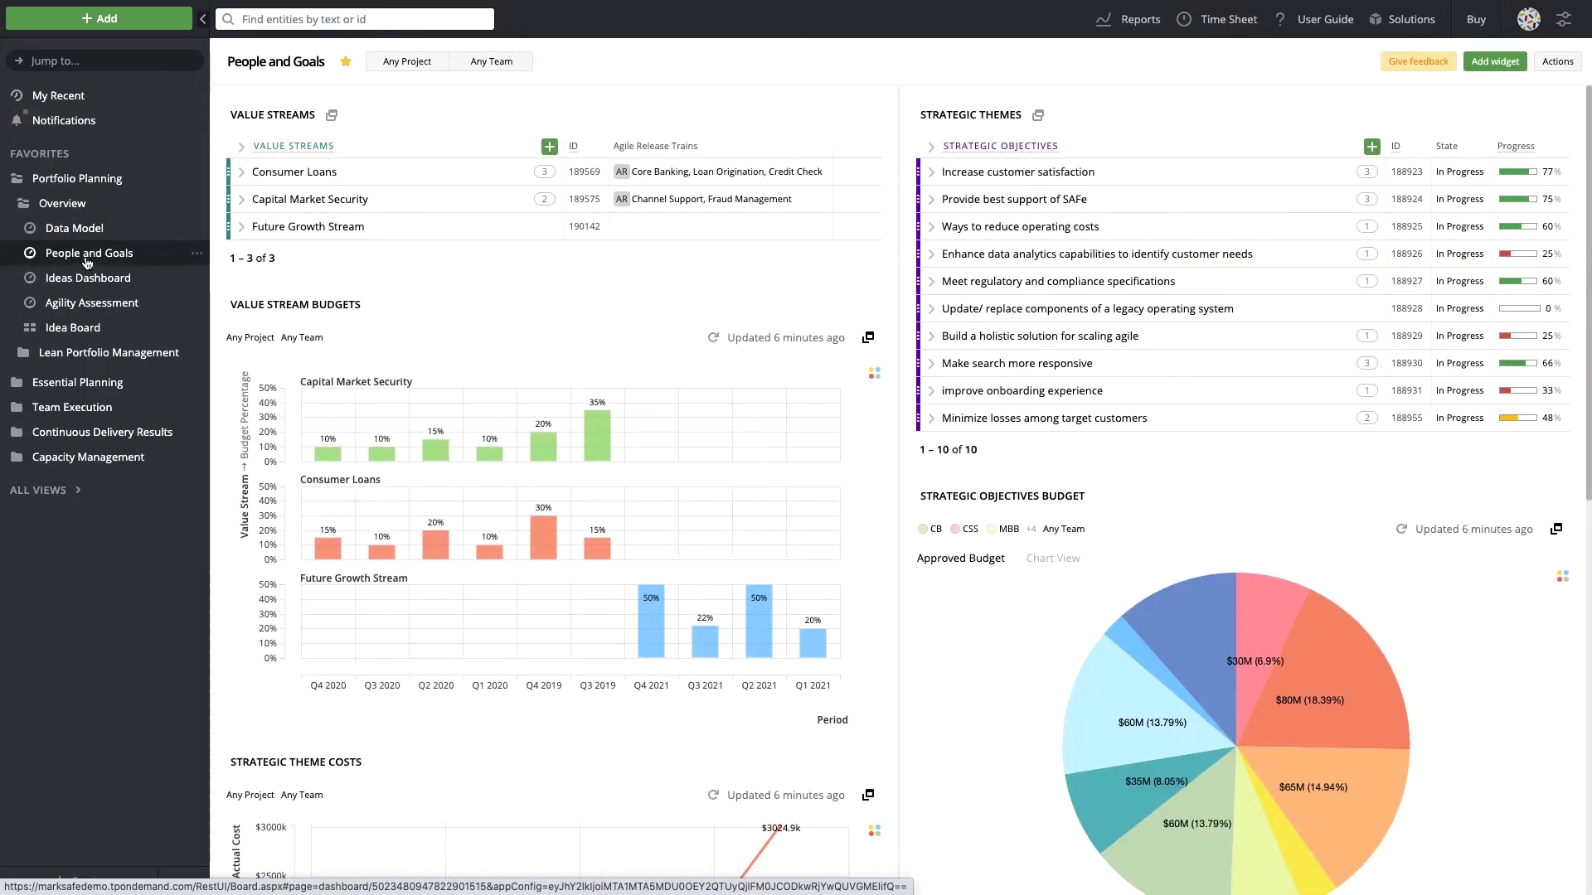
pyautogui.moveTo(294, 171)
pyautogui.click(242, 176)
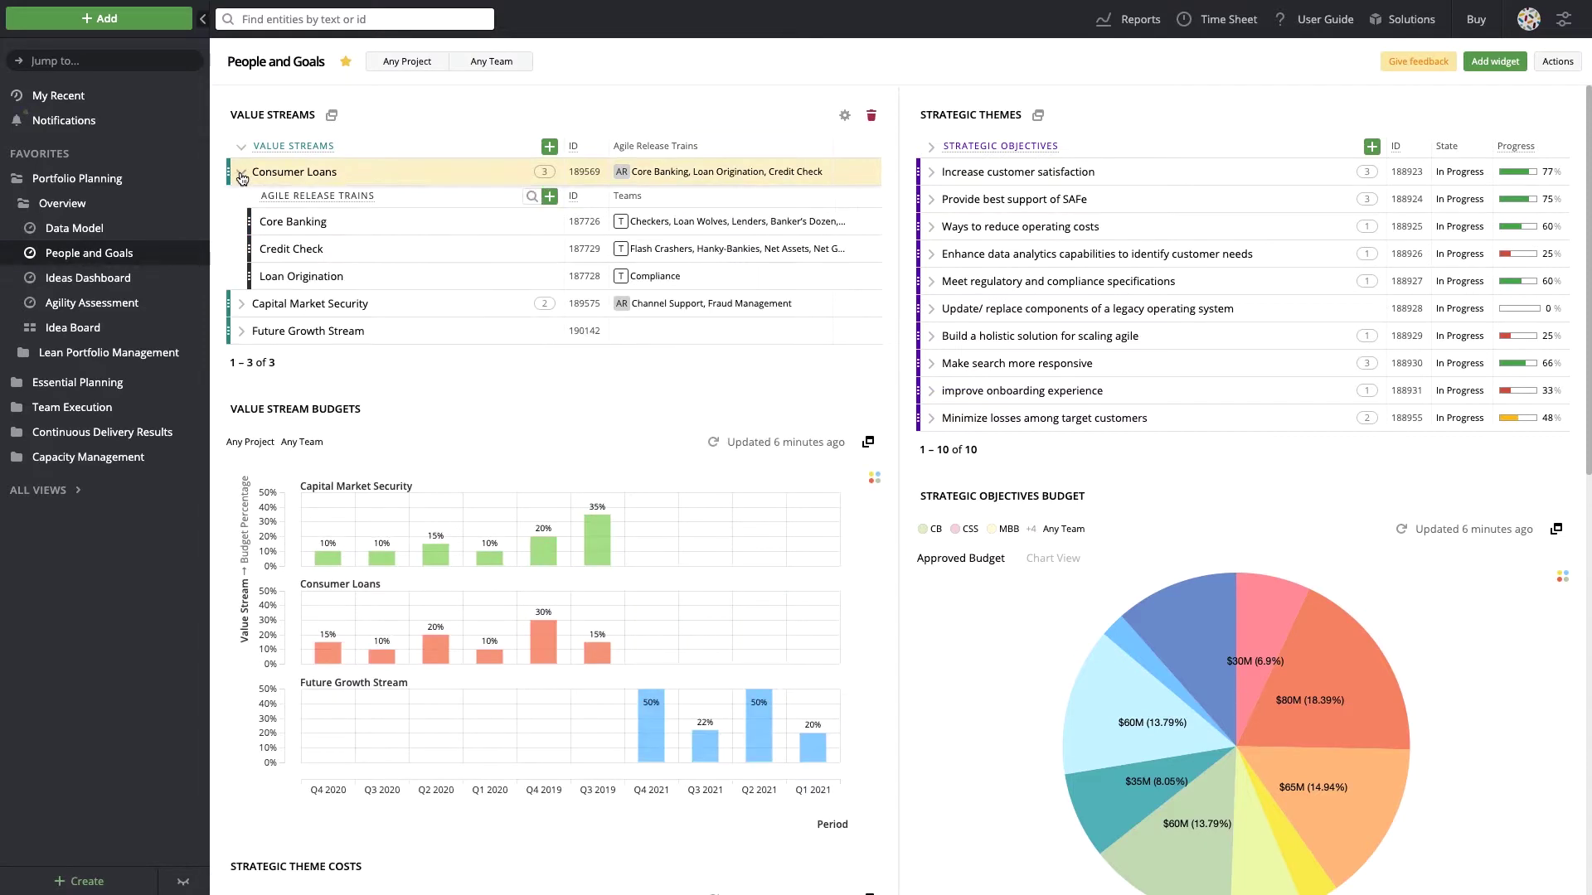
pyautogui.moveTo(1219, 115)
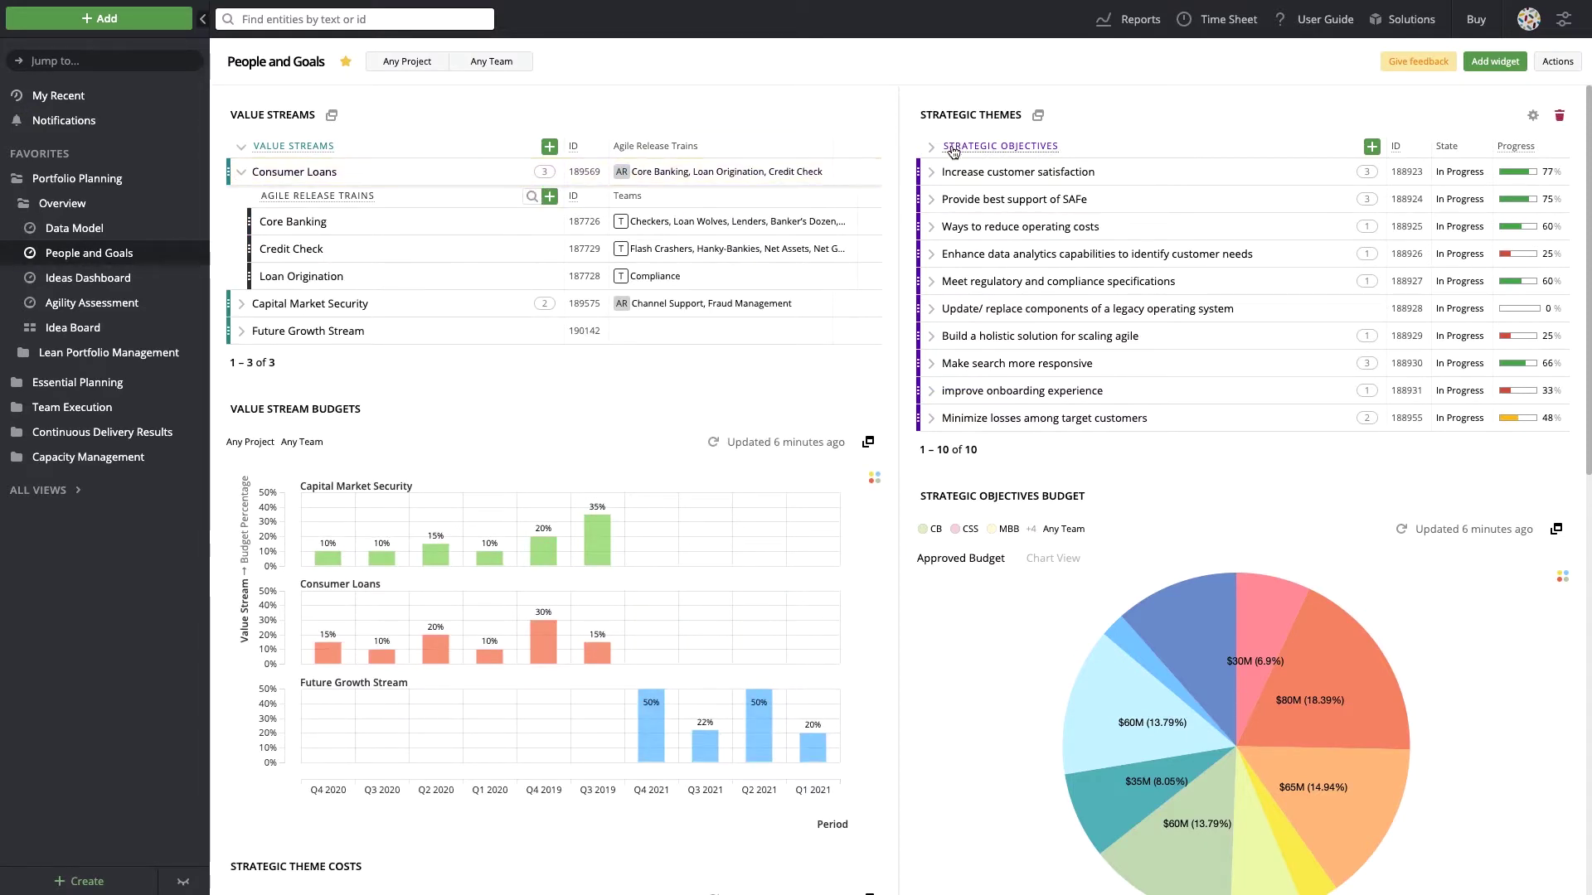
pyautogui.click(933, 172)
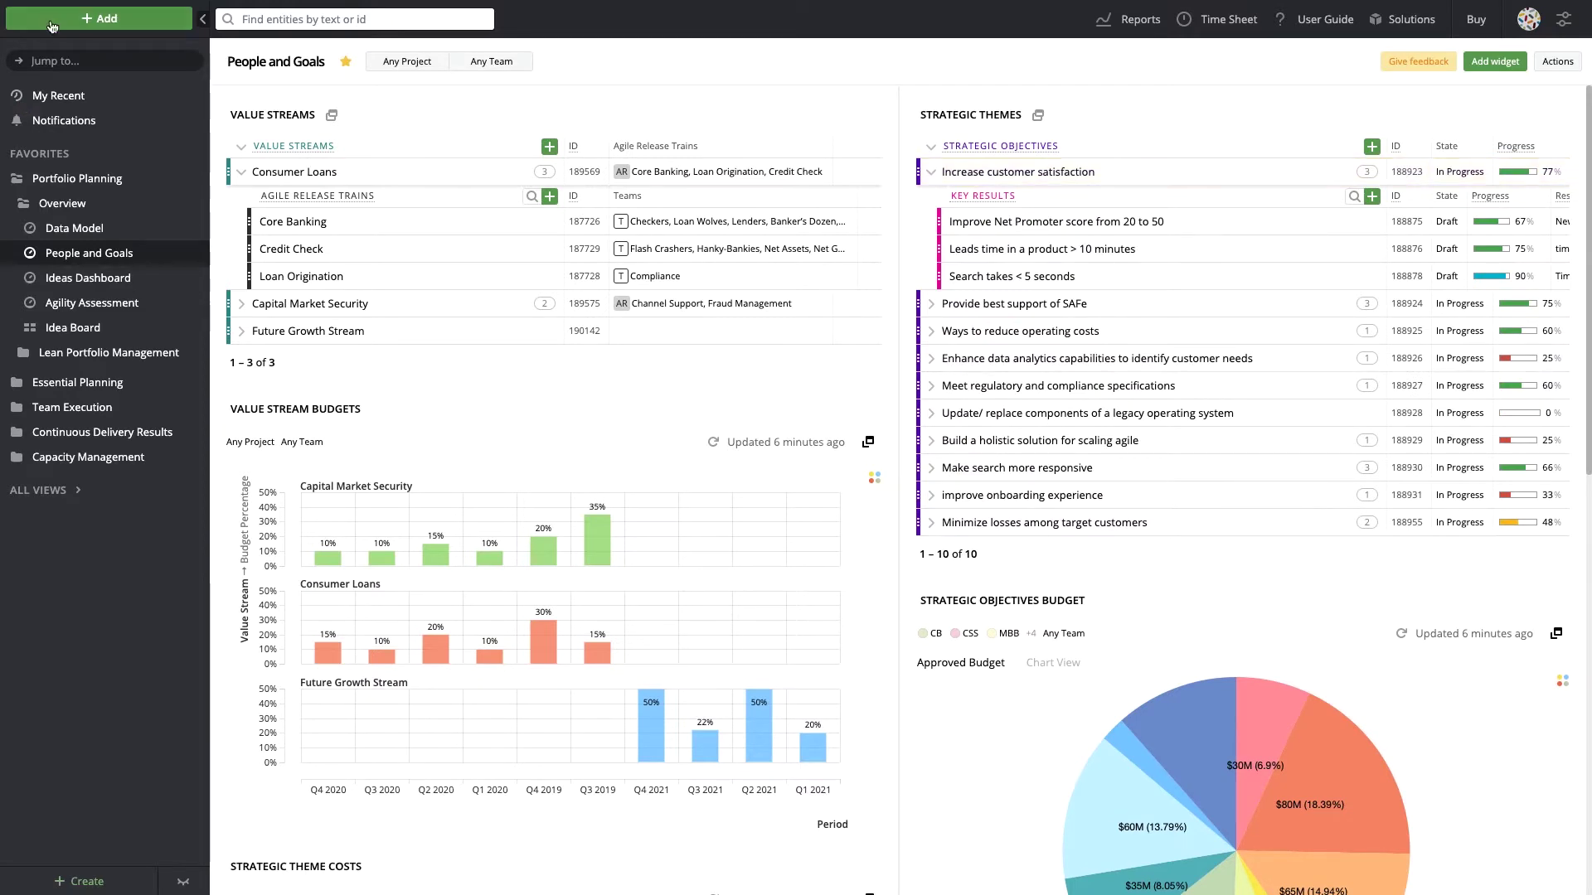
pyautogui.scroll(-3, 478, 450)
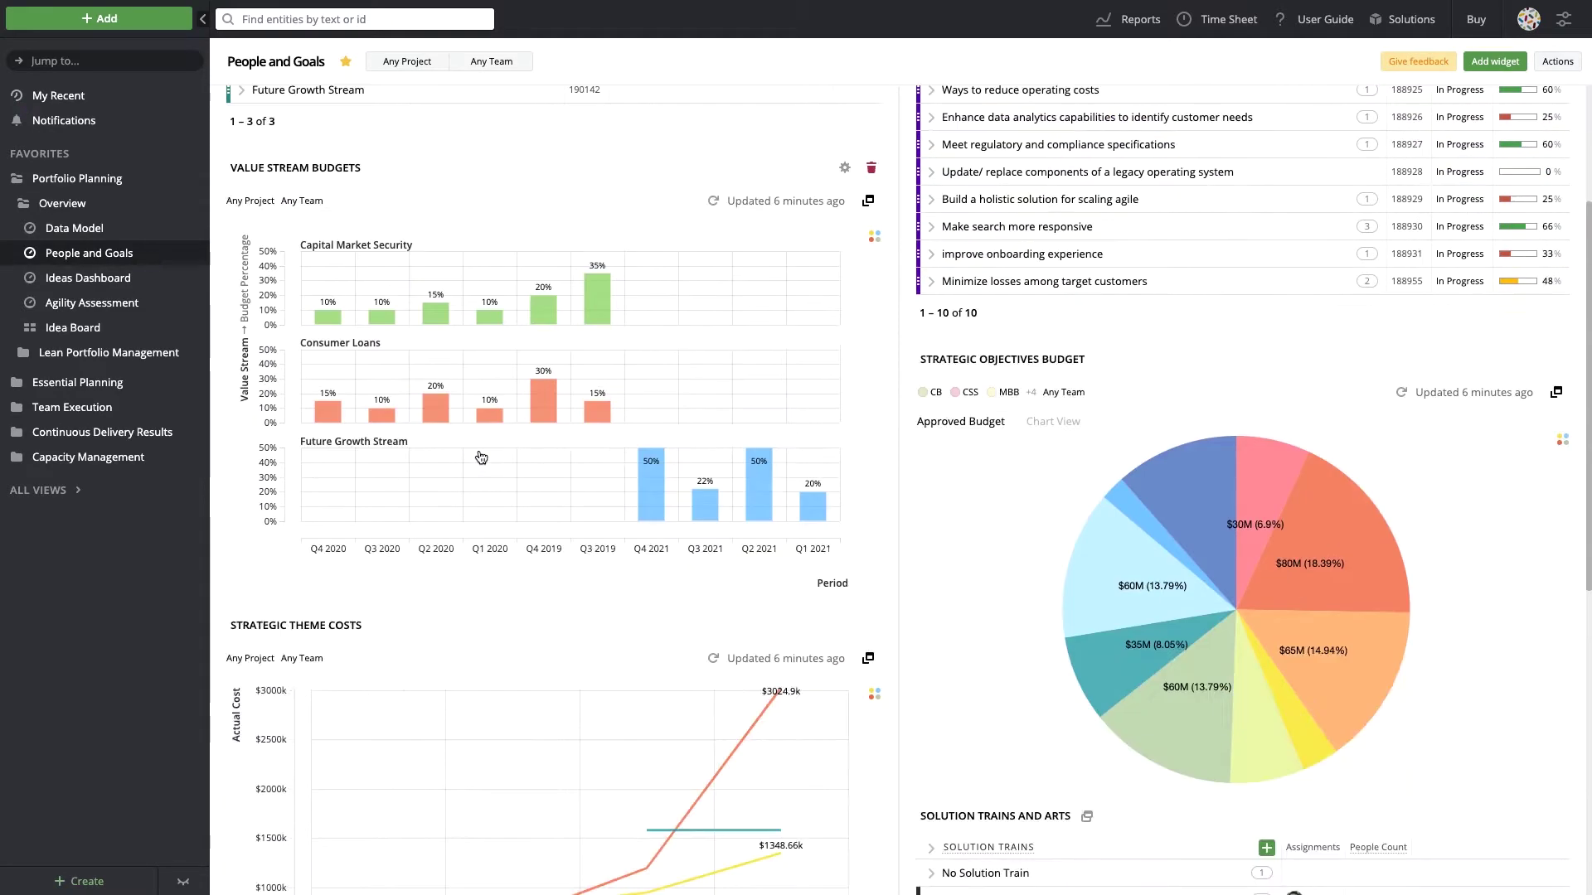
pyautogui.scroll(-2, 480, 450)
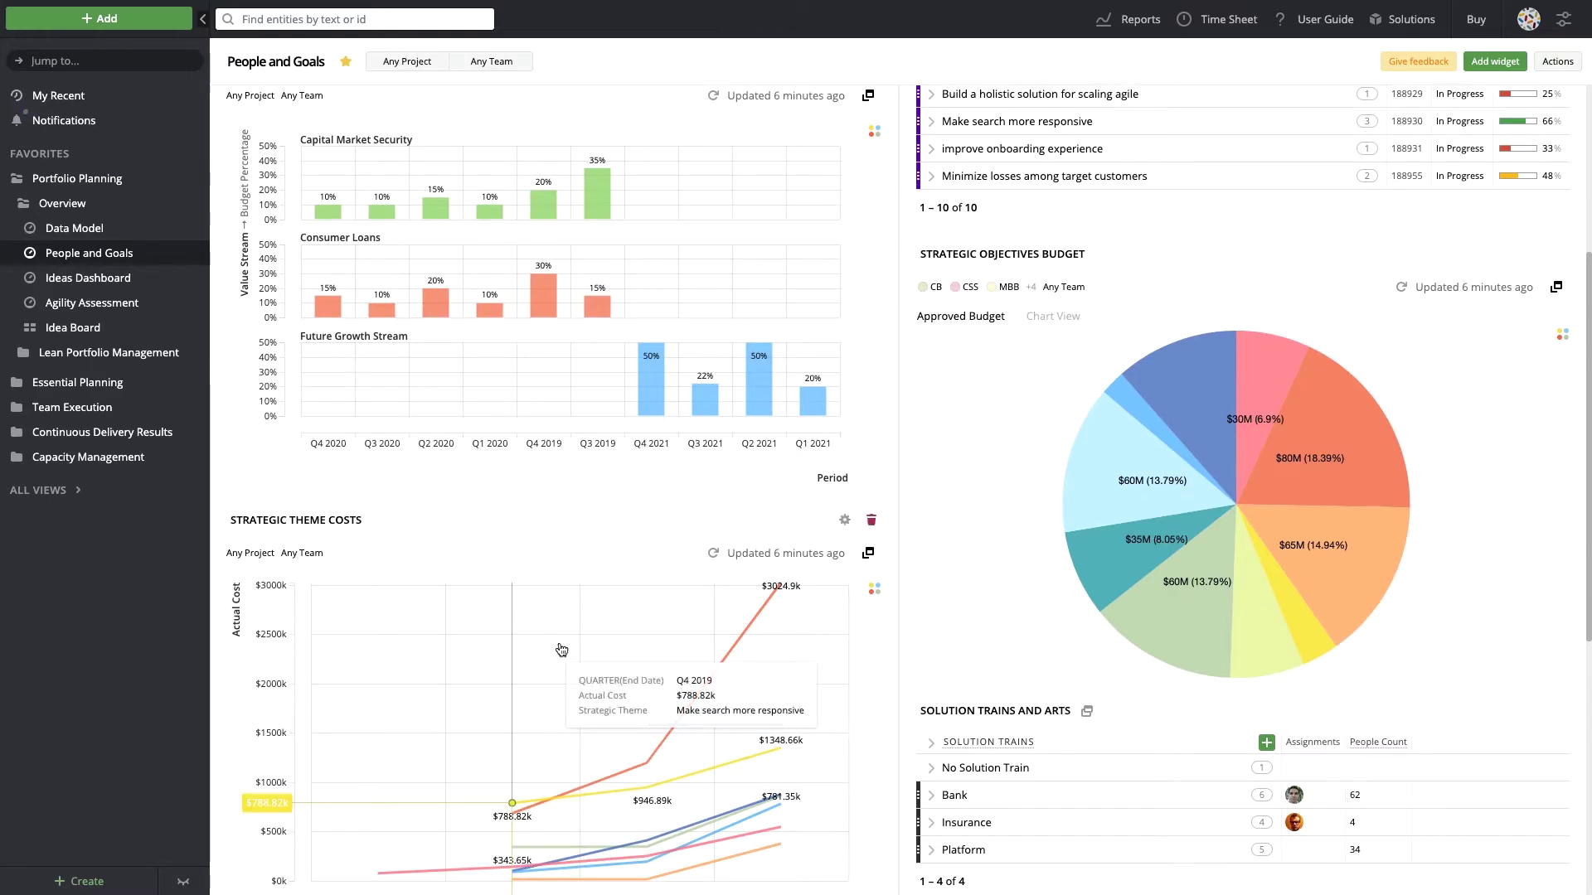
# - Post a new idea request titled 'New SAFe Idea' from the Ideas Dashboard intake form
pyautogui.click(60, 283)
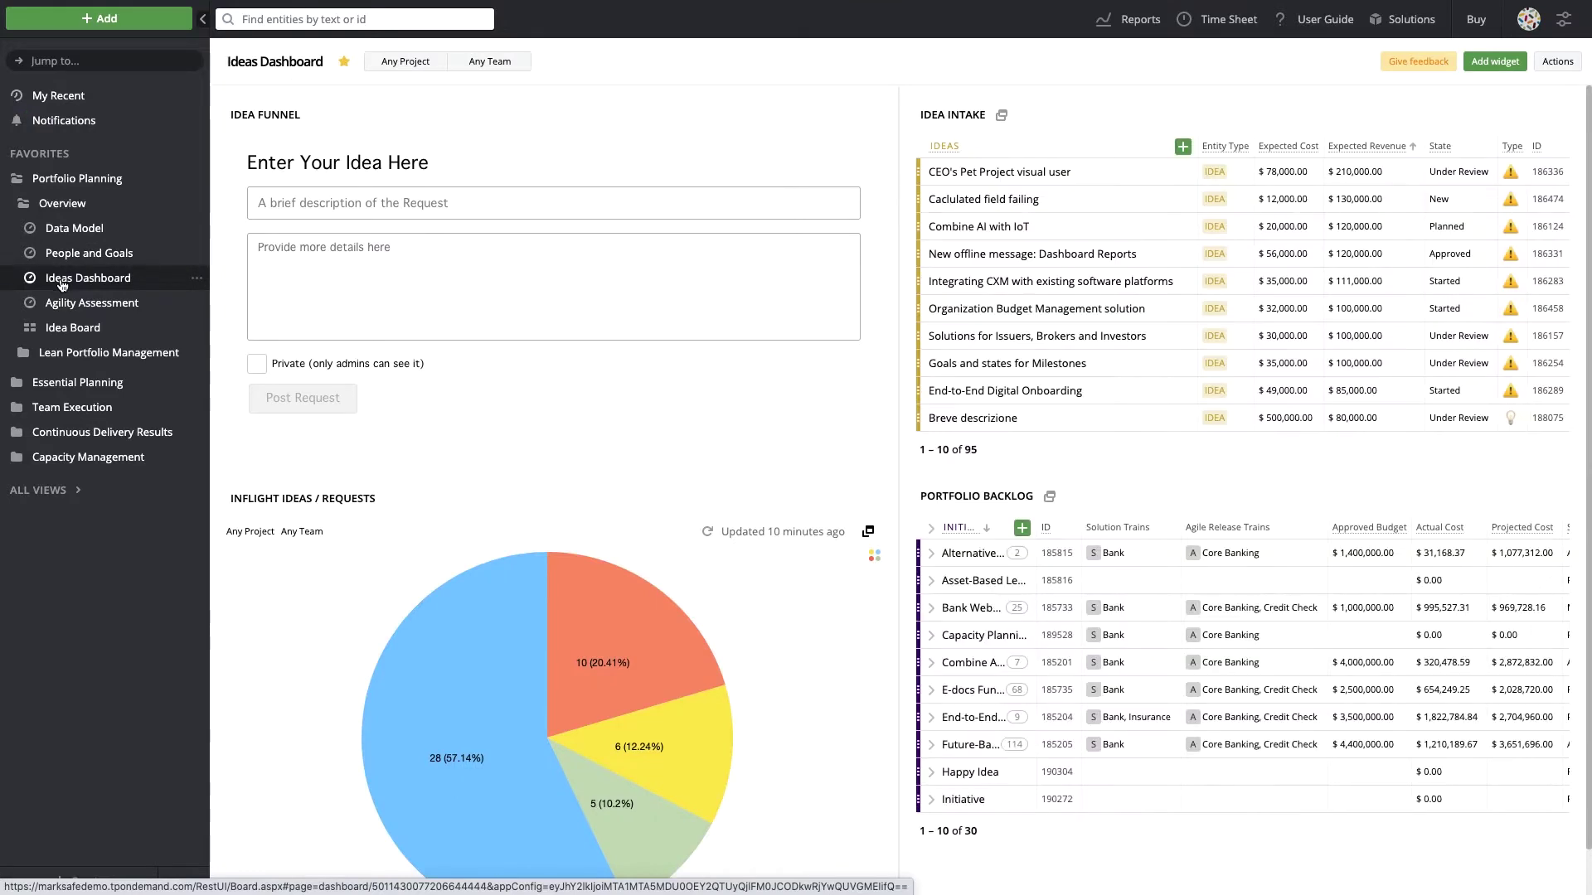
pyautogui.click(316, 204)
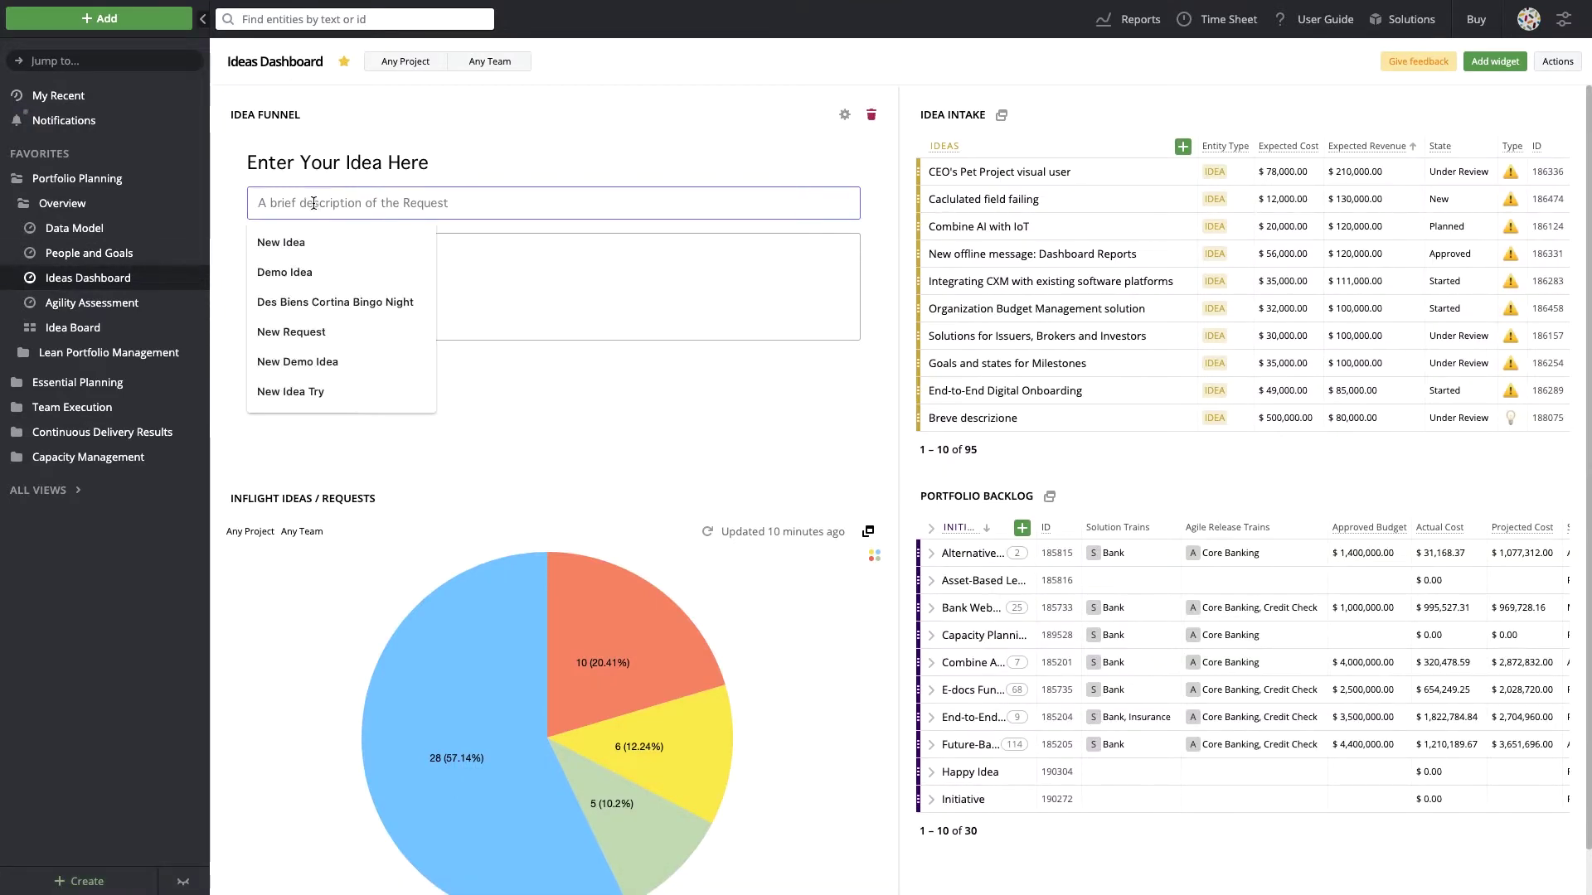
pyautogui.write('New SAFe Idea')
pyautogui.press('Tab')
pyautogui.click(289, 397)
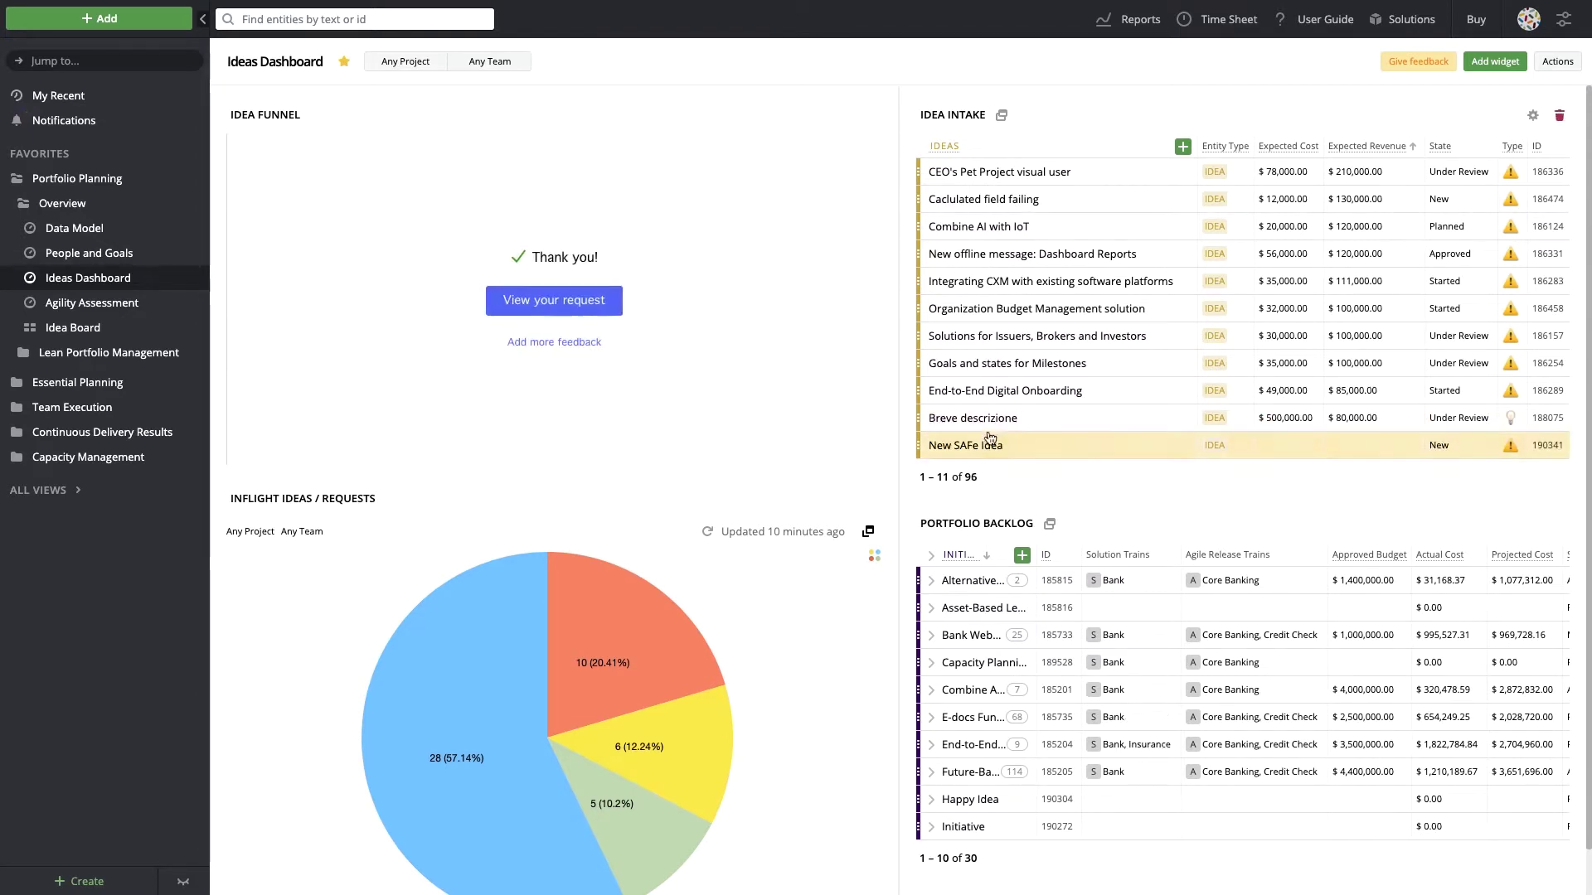
# - Set the New SAFe Idea's state to Under Review
pyautogui.click(1468, 463)
pyautogui.click(1481, 329)
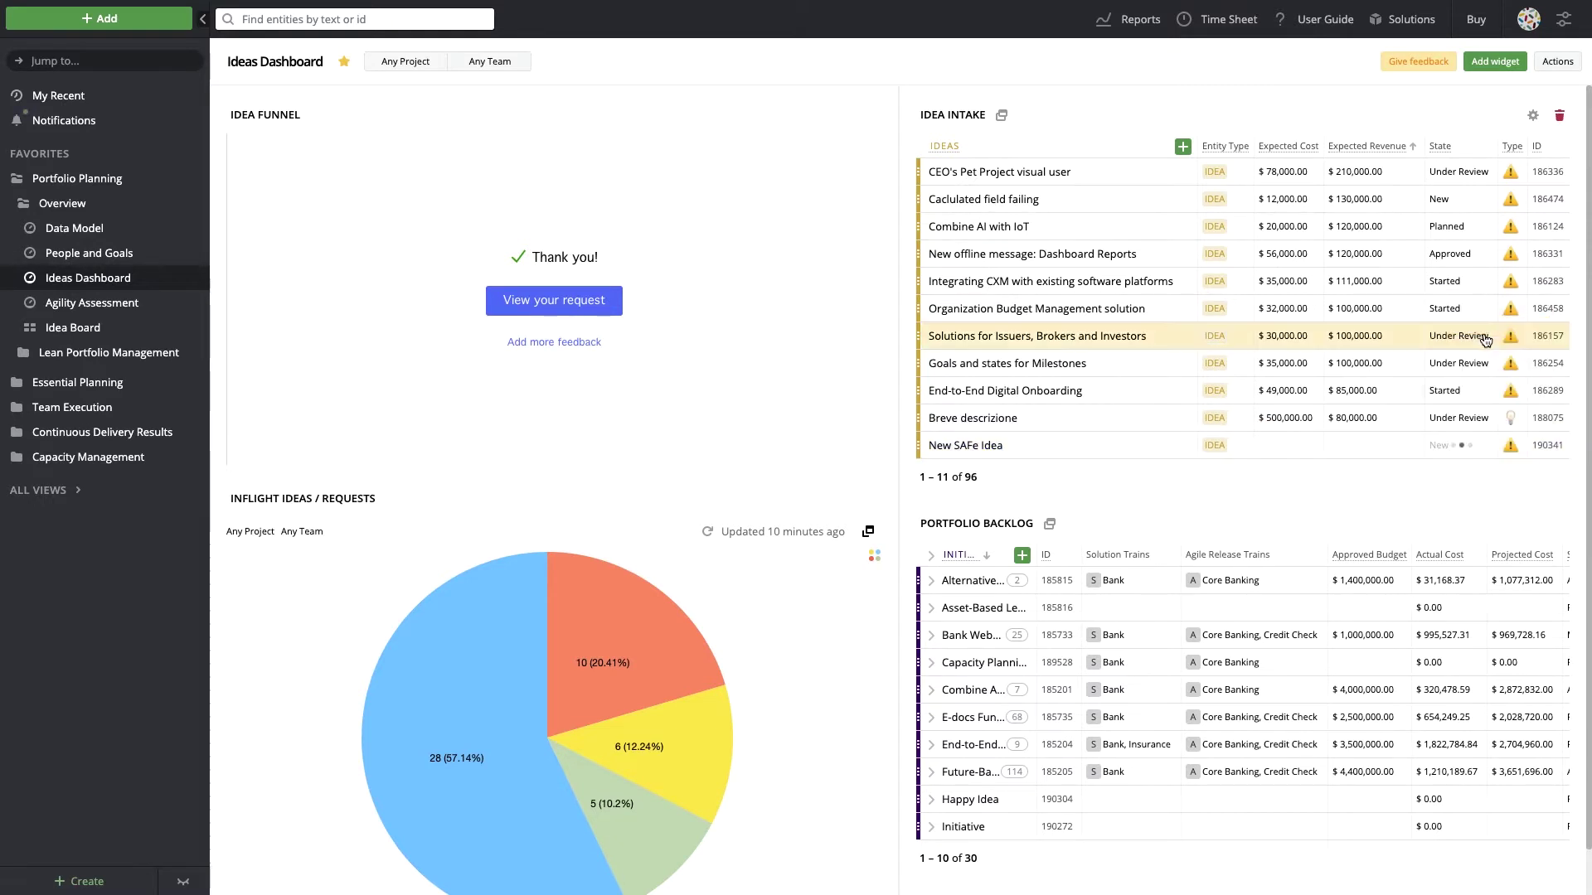
# - Convert the 'Caculated field failing' idea into epic #190342 and close its details
pyautogui.click(994, 214)
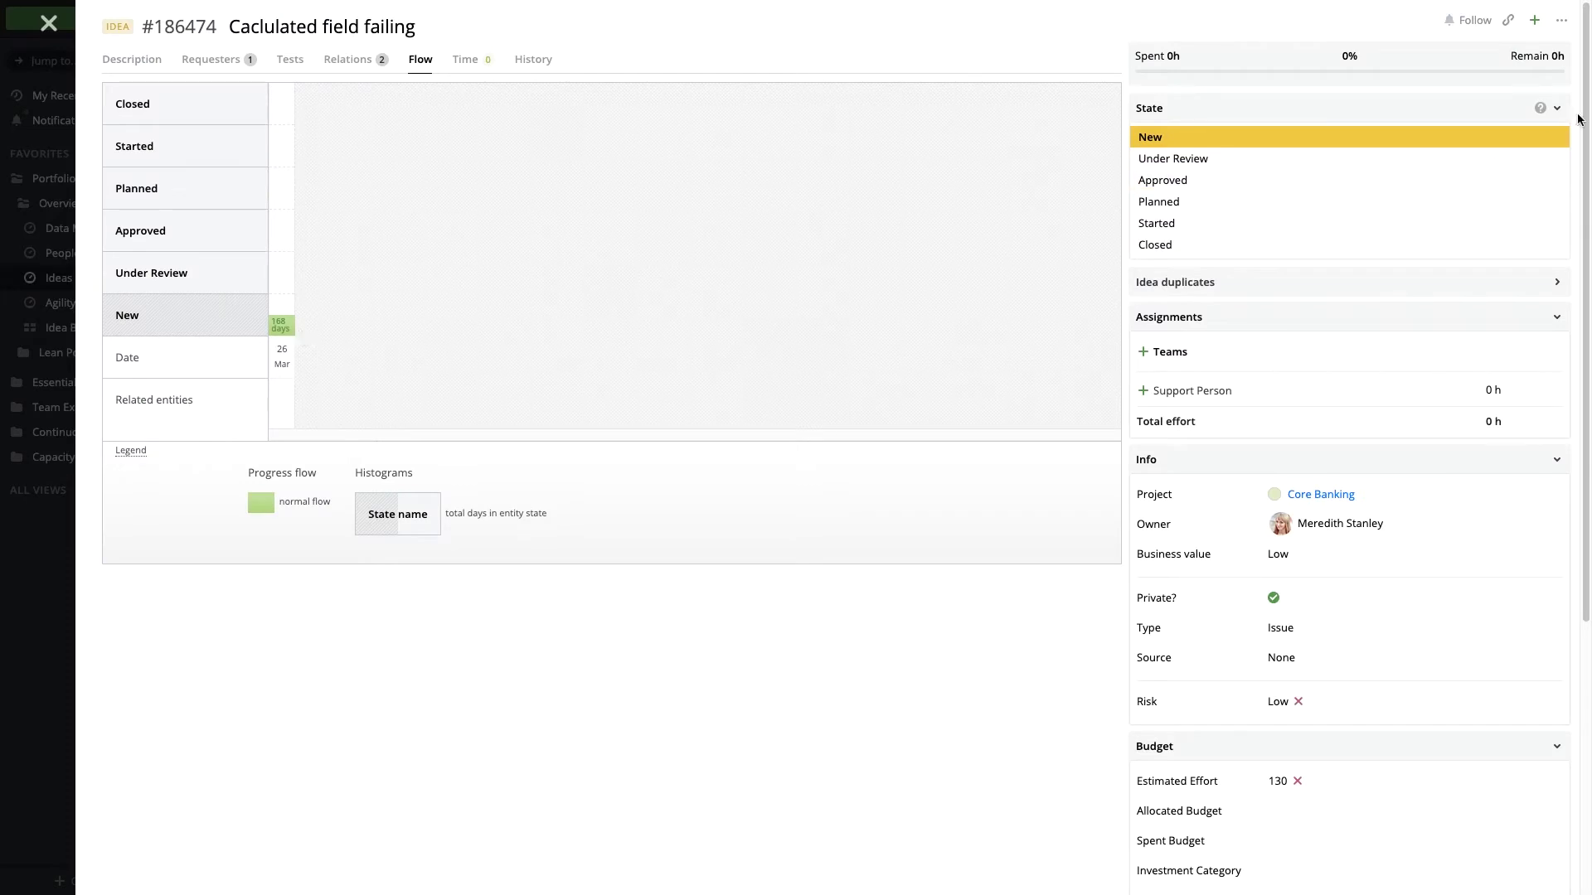
pyautogui.click(1560, 20)
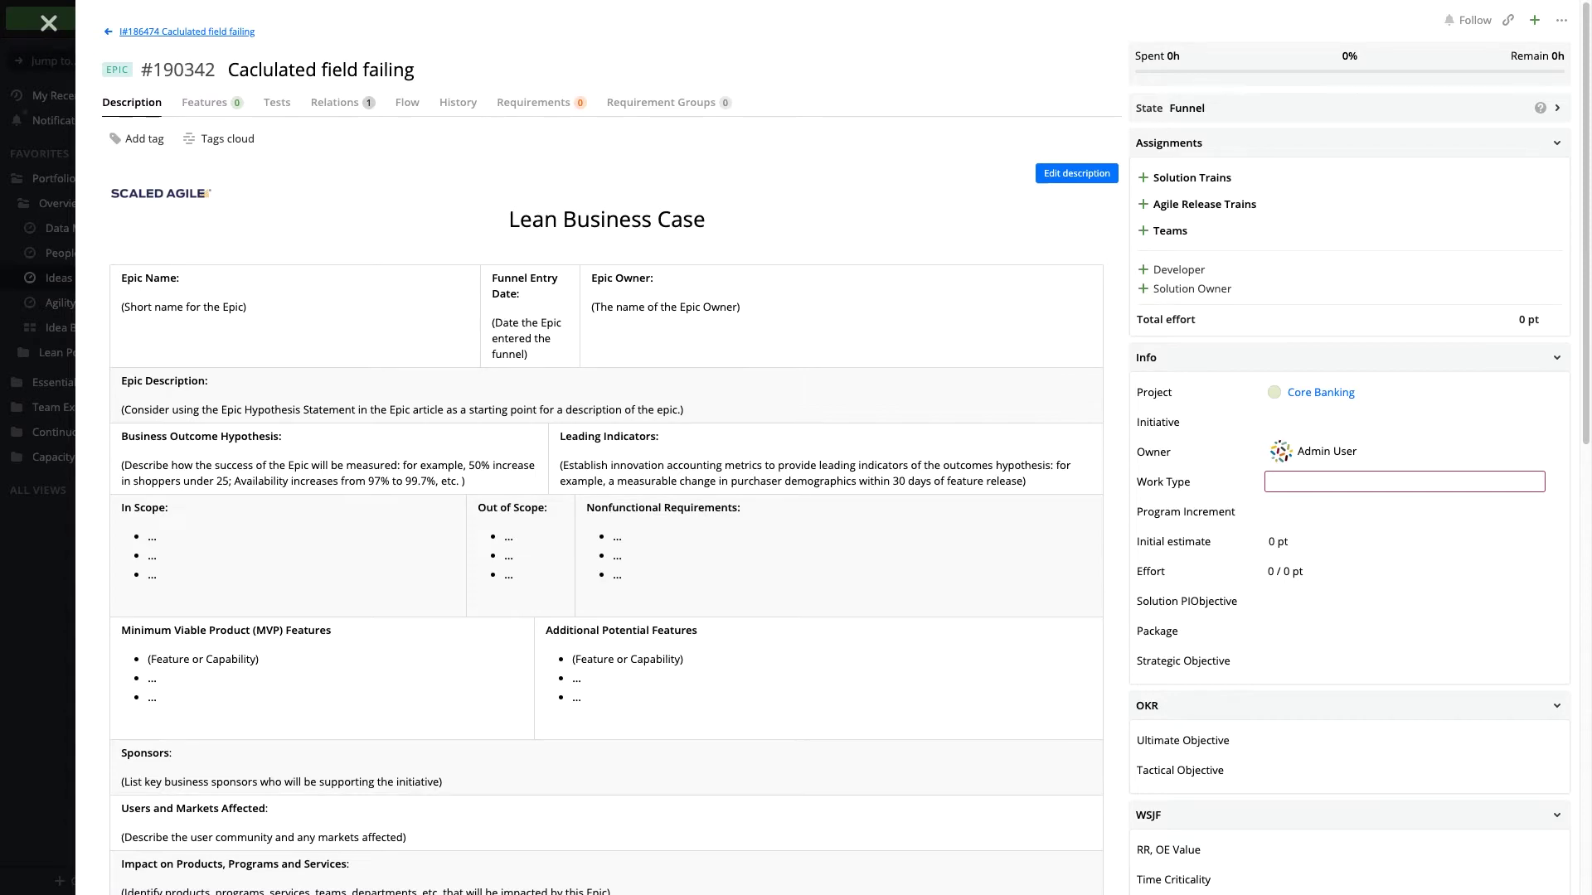
pyautogui.click(50, 23)
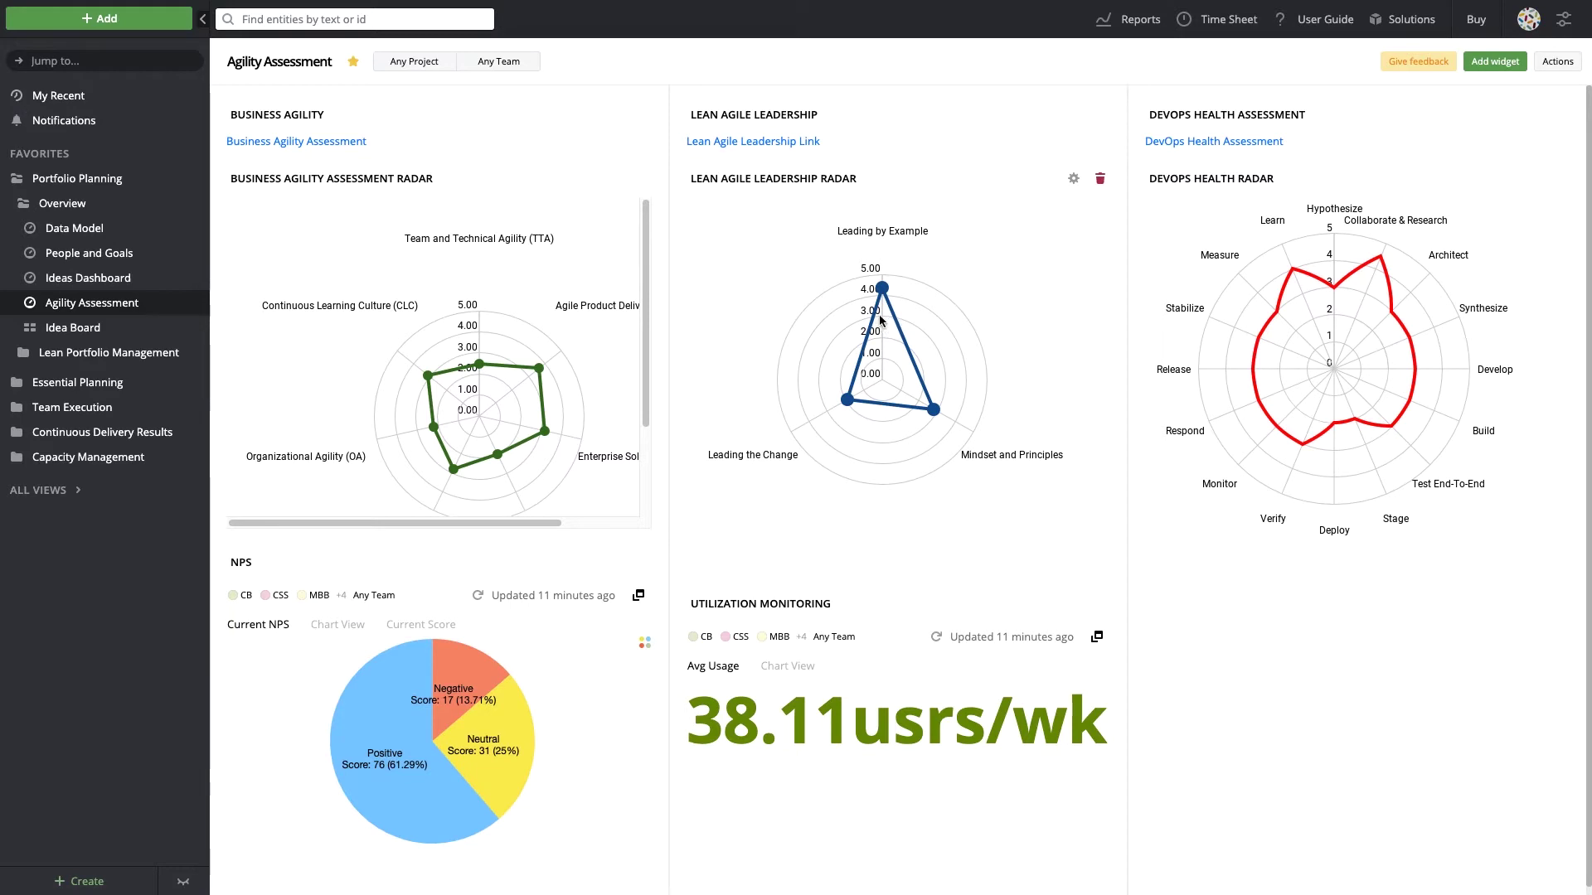
# - List Custom Rules MVF's stories and bugs in Portfolio Backlog, then view the Portfolio Roadmap
pyautogui.click(68, 354)
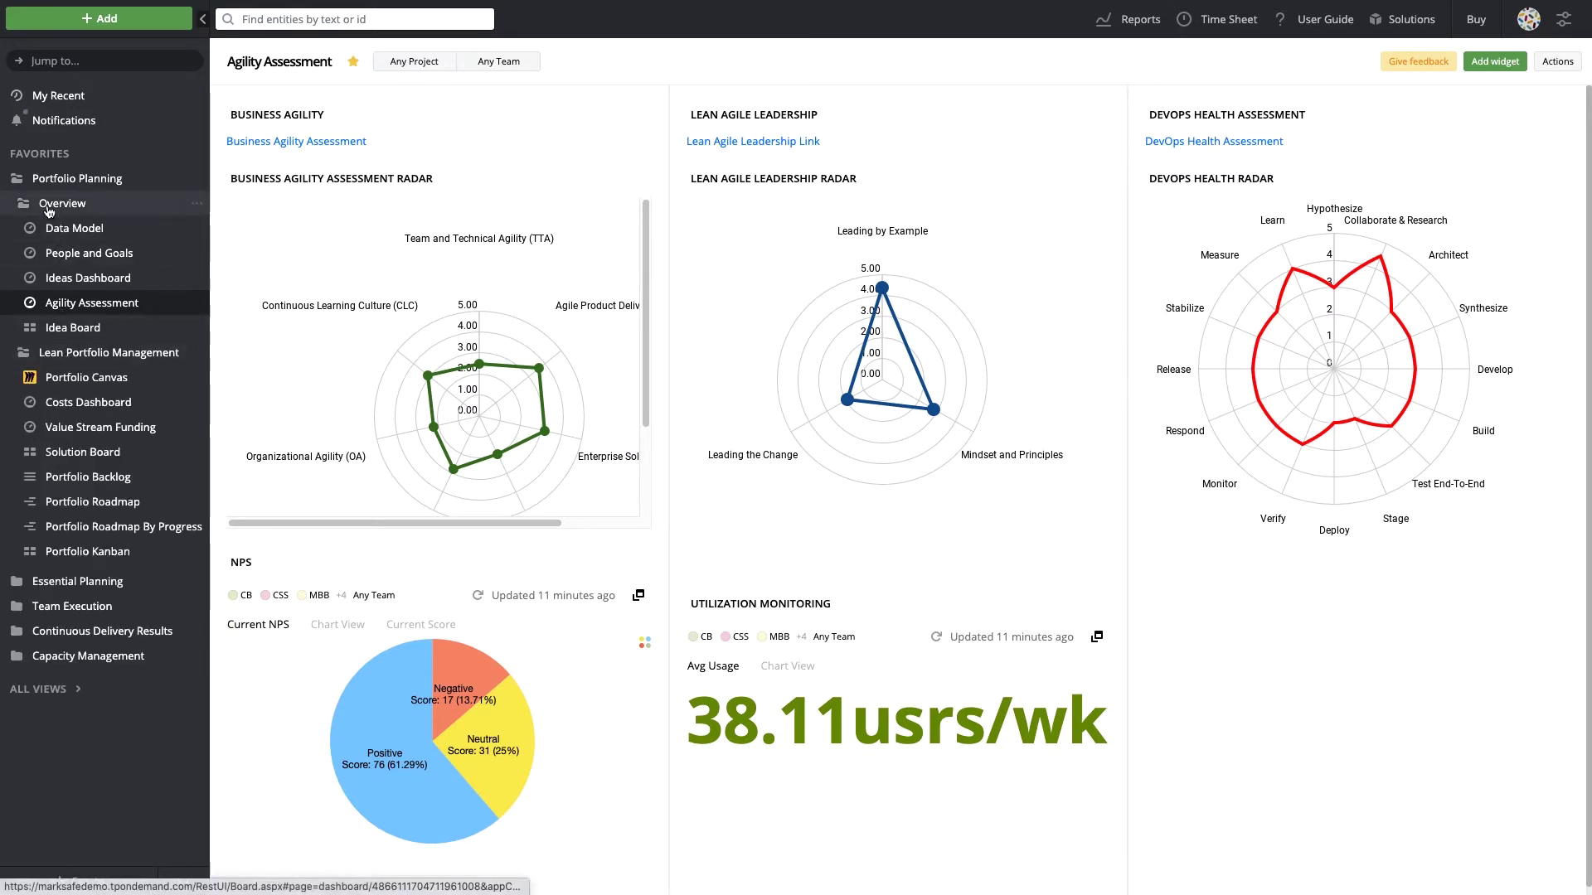
pyautogui.click(87, 353)
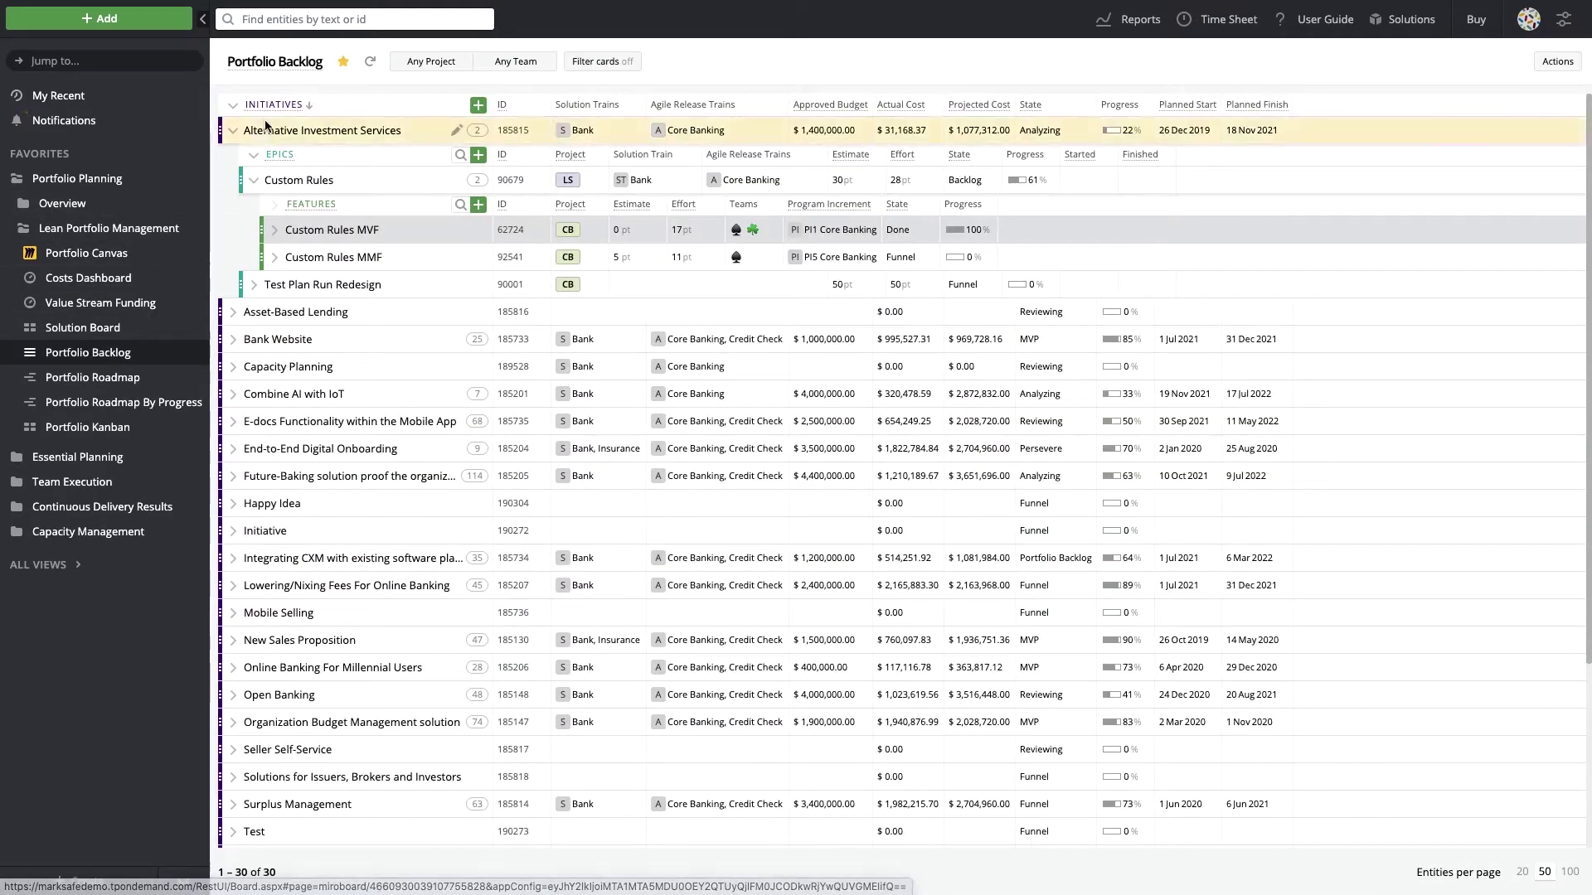
pyautogui.click(273, 235)
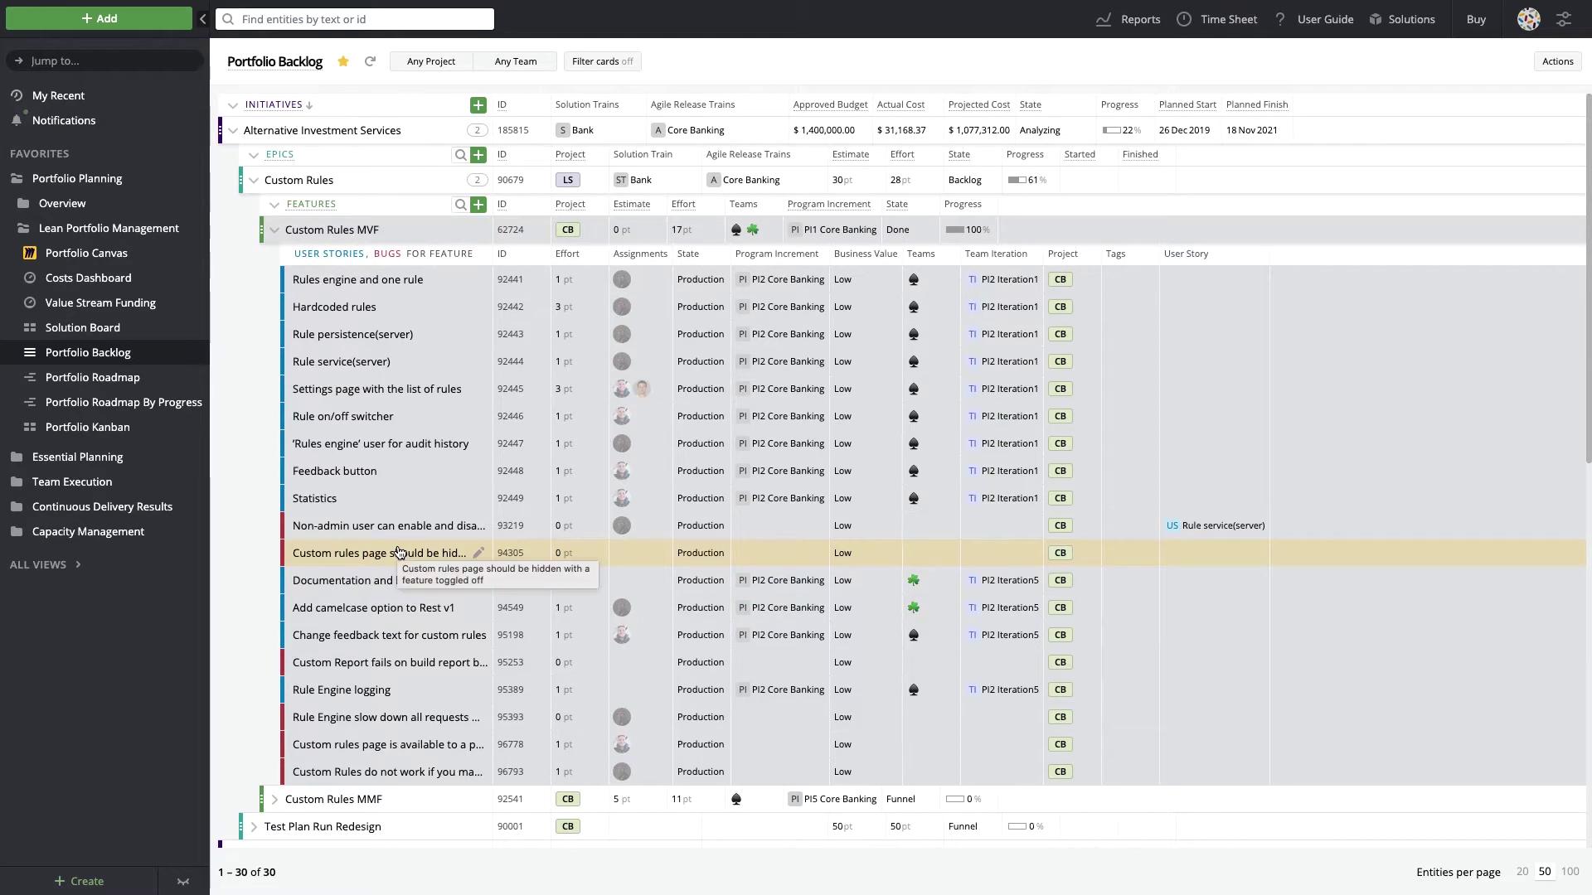
pyautogui.click(72, 378)
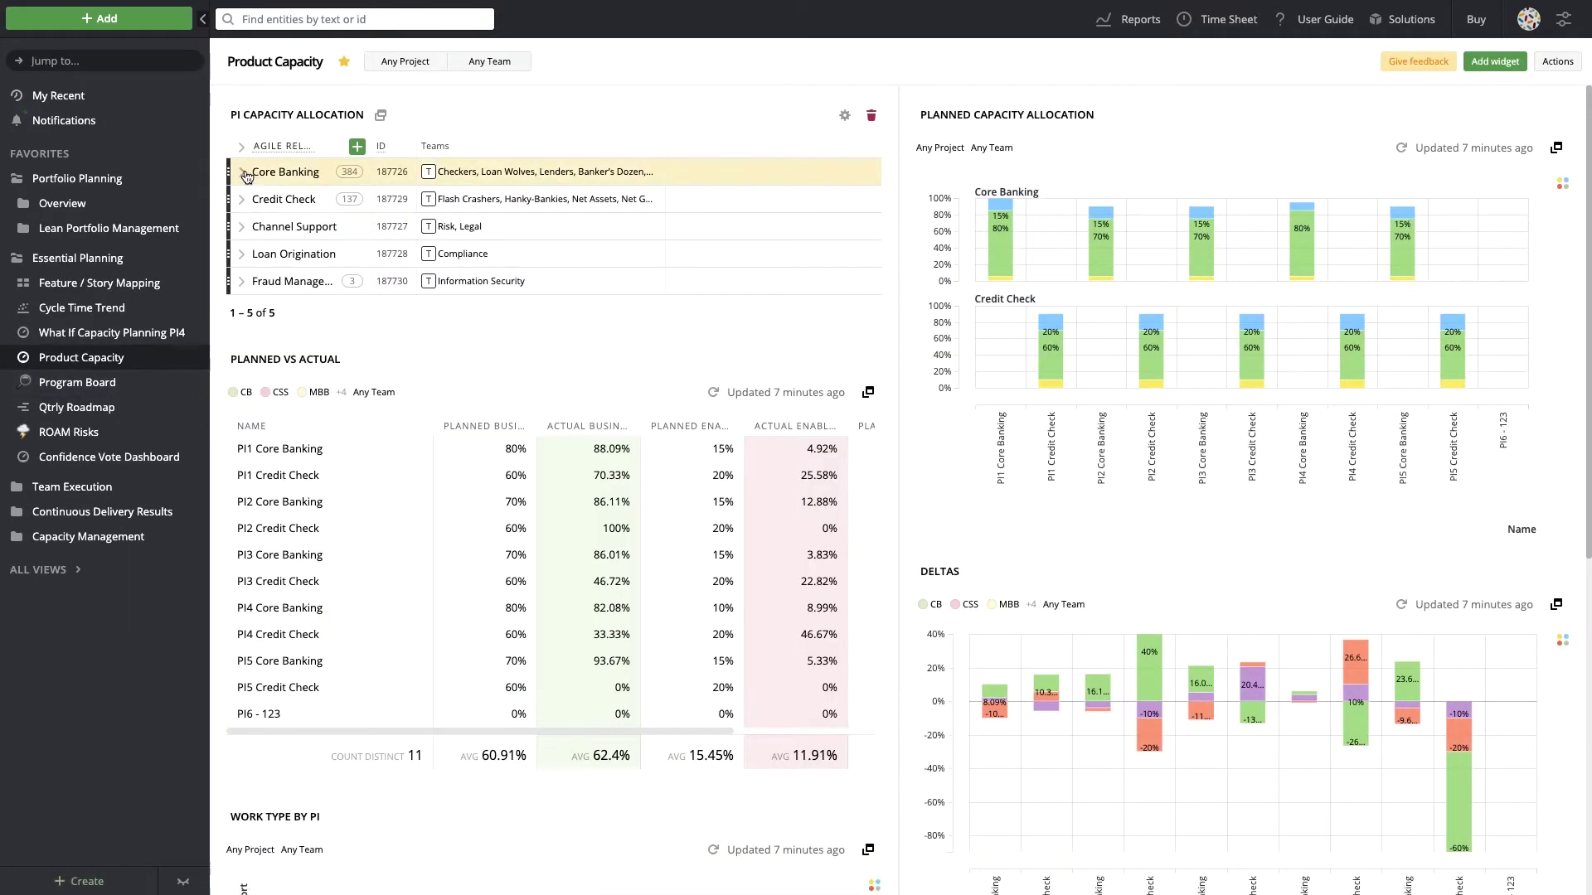
# - Show Core Banking's capacity per program increment, then move to the Program Board
pyautogui.click(244, 173)
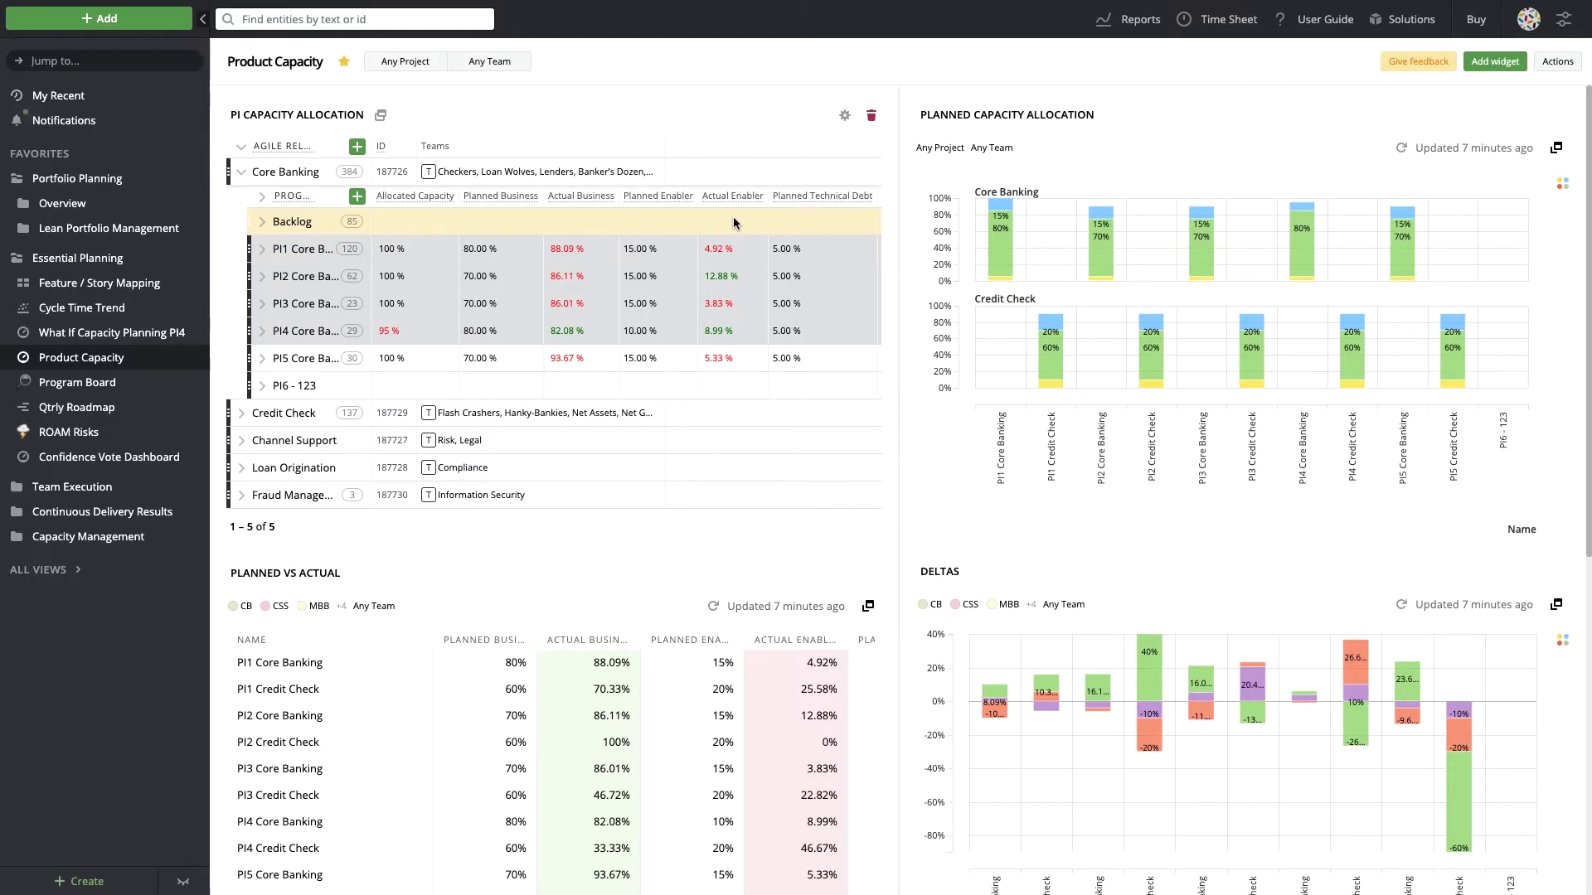
pyautogui.click(99, 385)
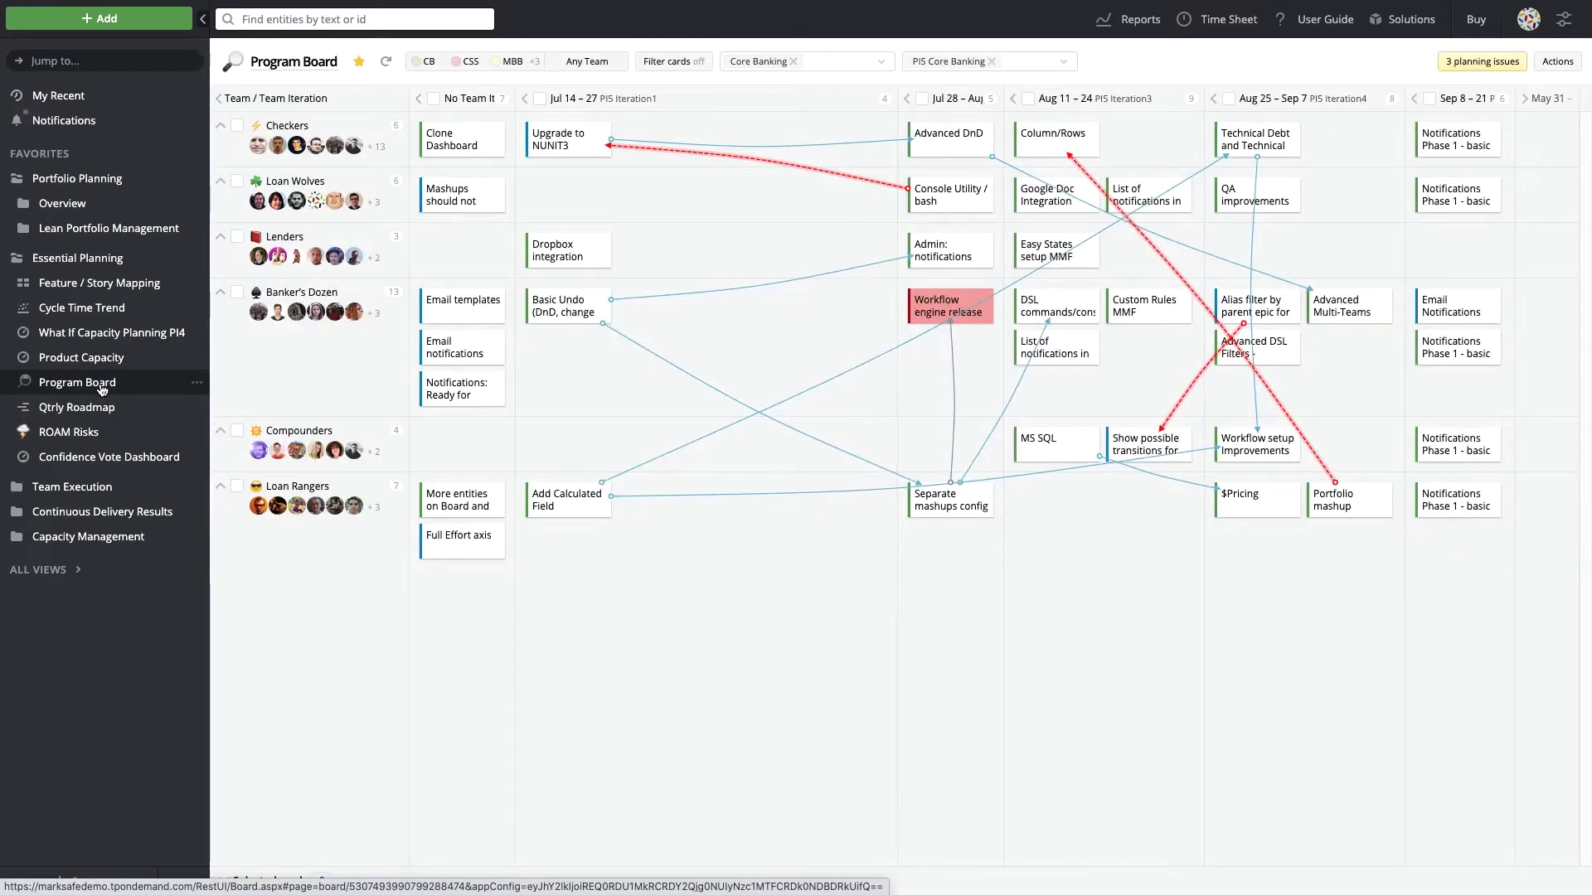
# - Add a Dependency relation from Notifications: Ready for testing to Google Doc Integration
pyautogui.rightClick(456, 389)
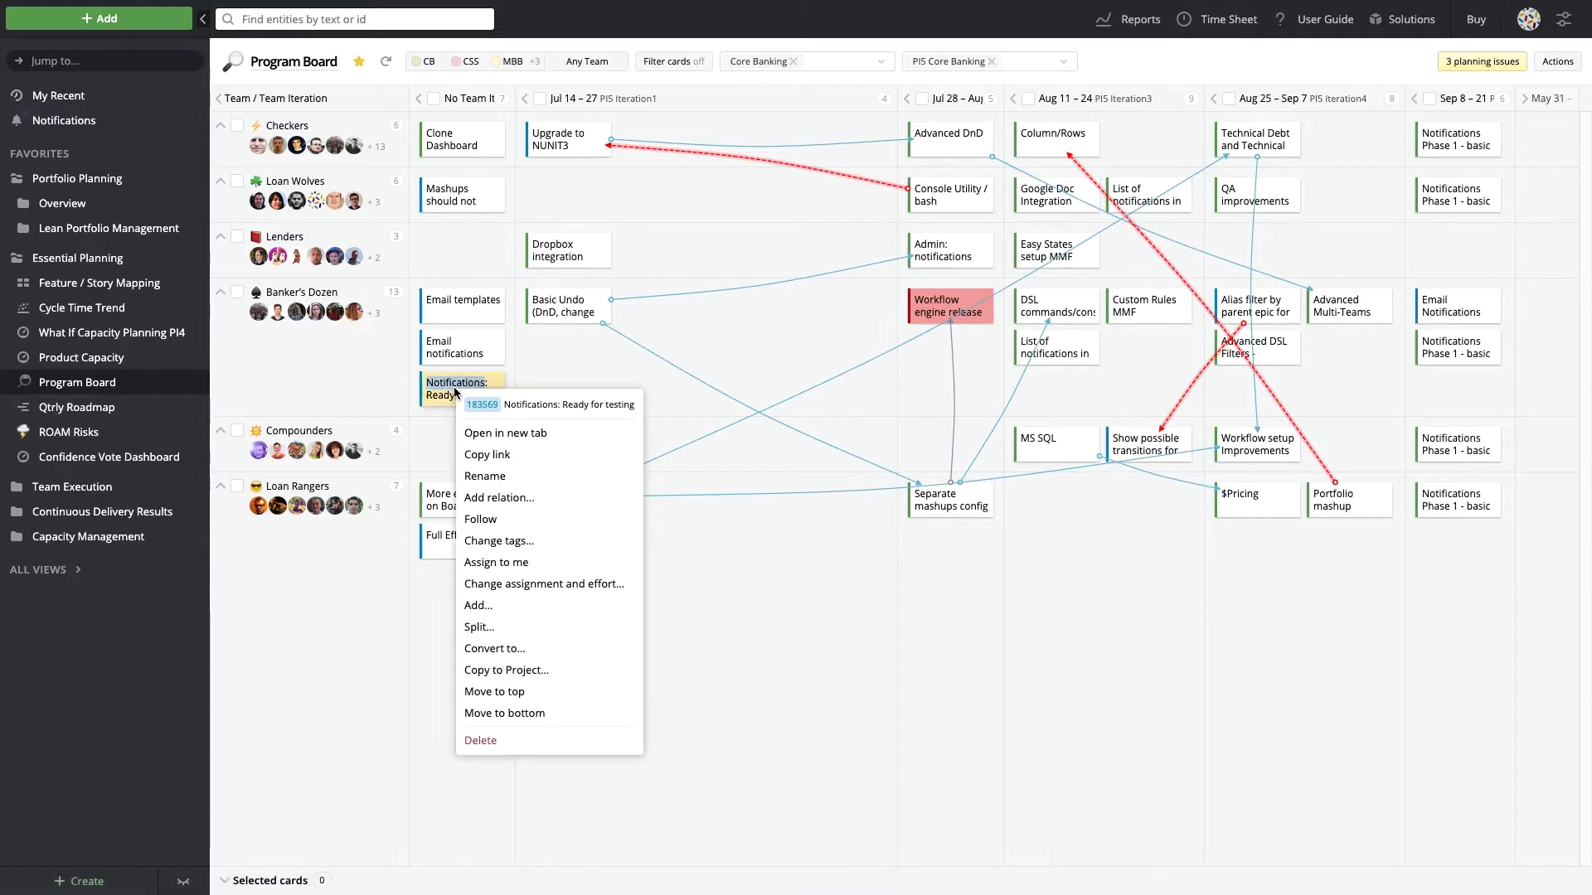
pyautogui.click(501, 497)
pyautogui.click(1056, 199)
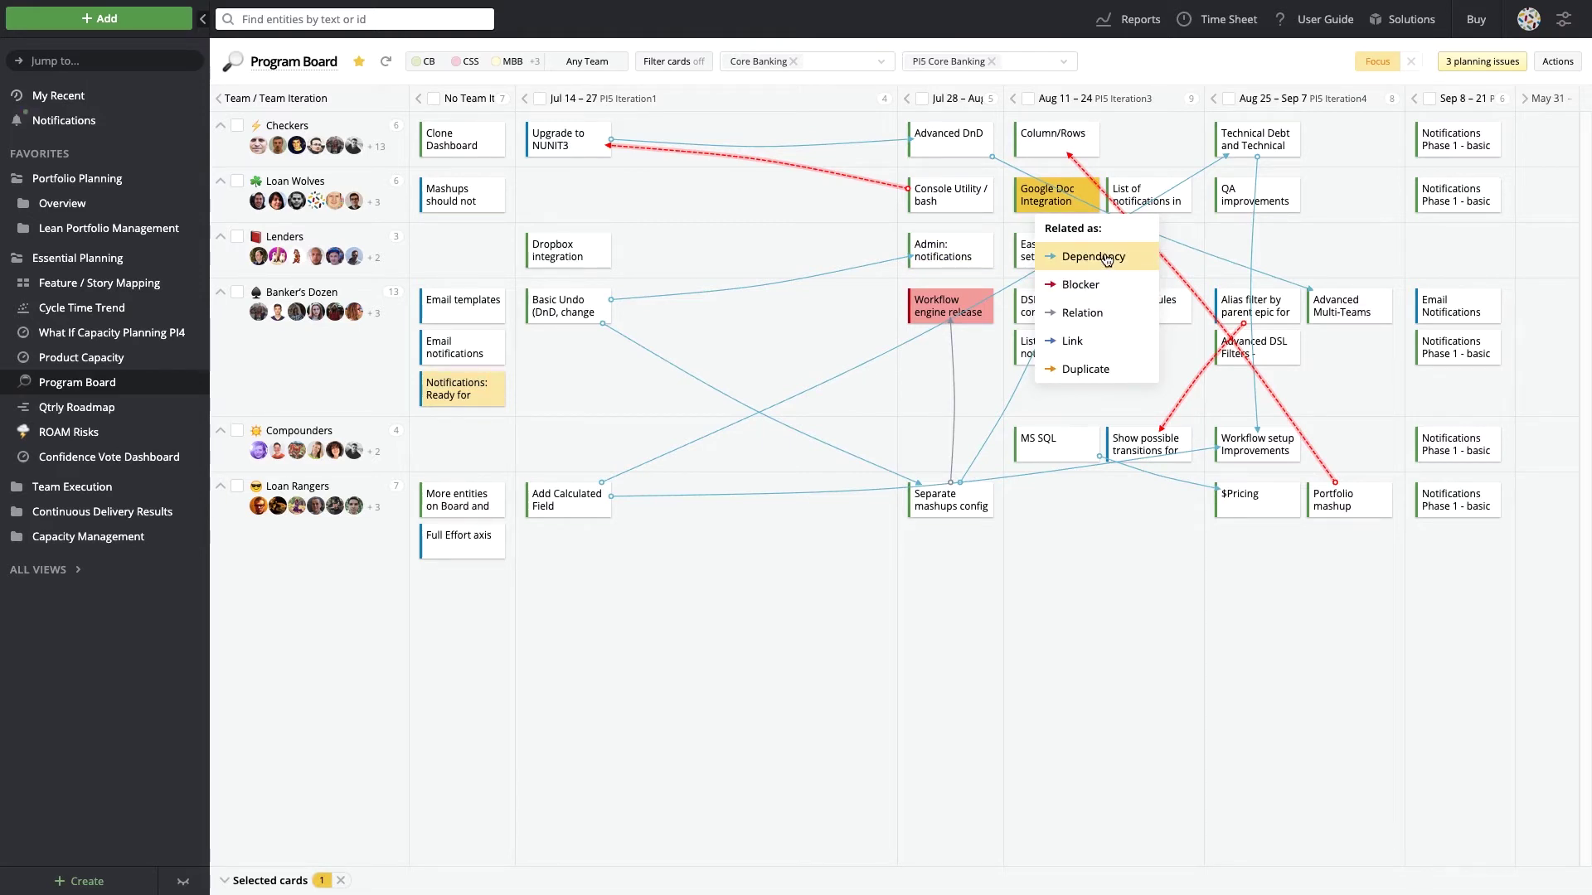
pyautogui.click(1111, 257)
# - Move the New Risk card into the Owned column on the ROAM Risks board
pyautogui.click(70, 432)
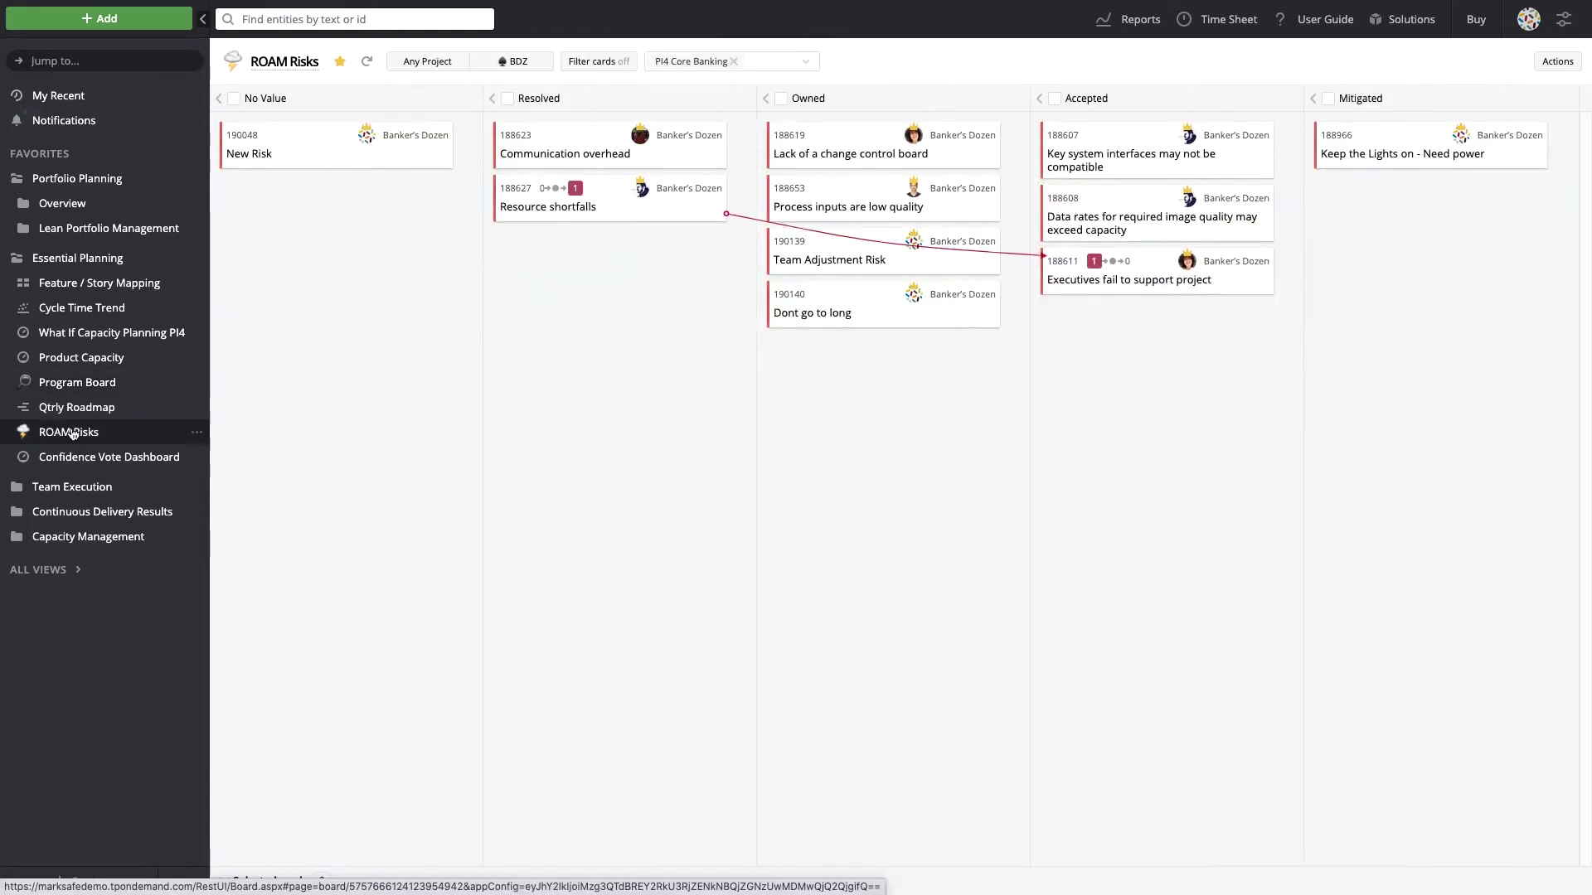
pyautogui.moveTo(315, 143)
pyautogui.mouseDown()
pyautogui.moveTo(976, 441)
pyautogui.moveTo(1193, 456)
pyautogui.moveTo(1326, 440)
pyautogui.moveTo(301, 315)
pyautogui.mouseUp()
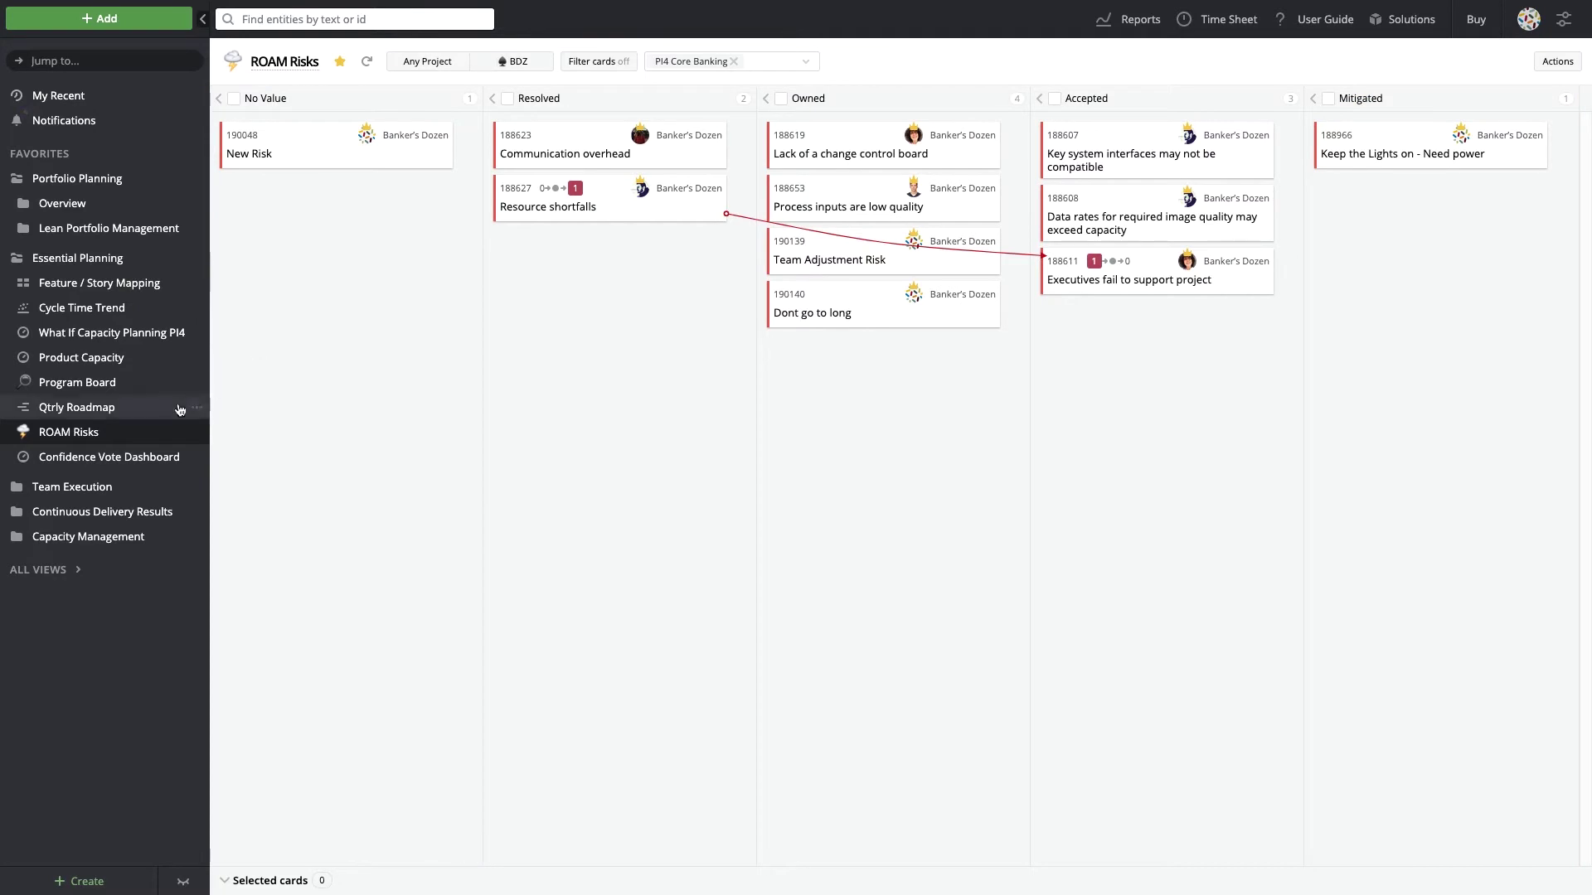
# - List the PI4 Core Banking vote results on the Confidence Vote Dashboard
pyautogui.click(94, 459)
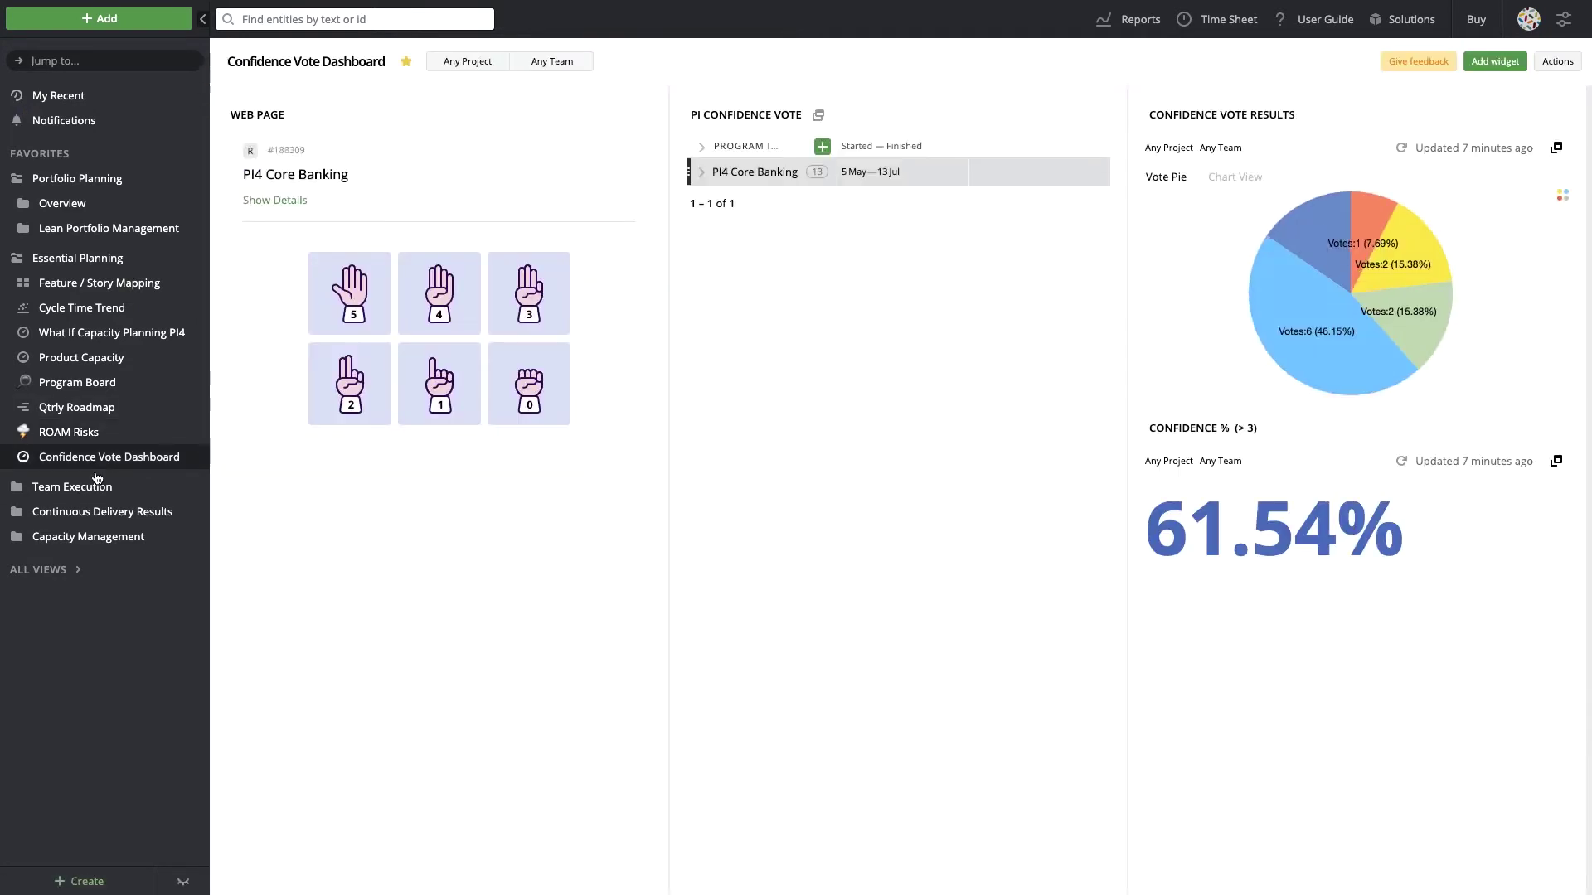
pyautogui.click(702, 175)
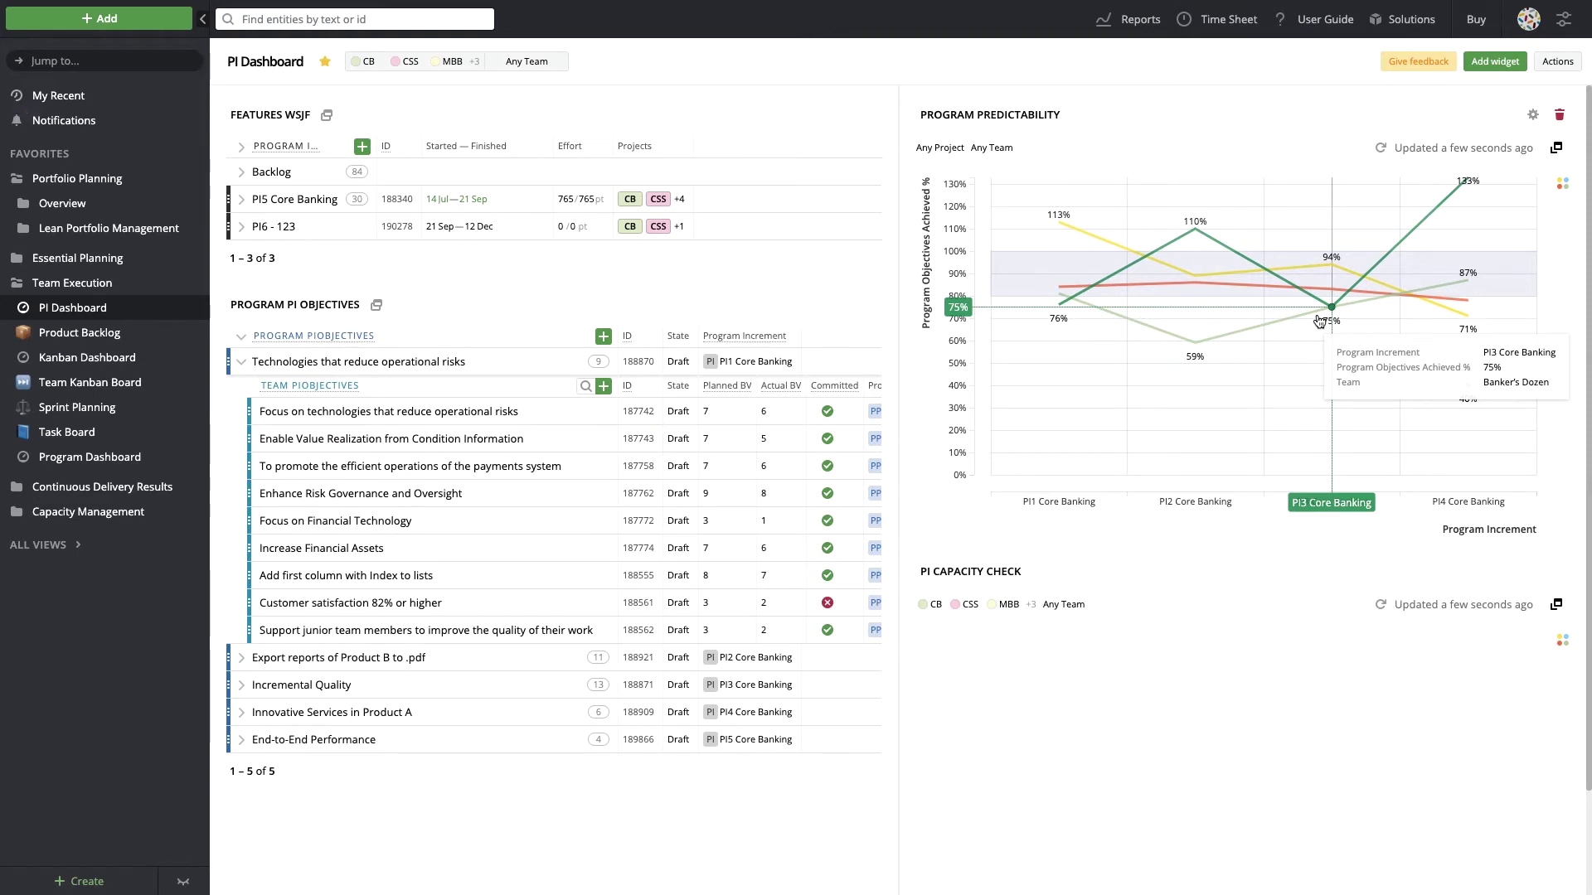
# - Review the Kanban Dashboard, then enlarge the Program Dashboard's Progress Measure chart
pyautogui.click(118, 359)
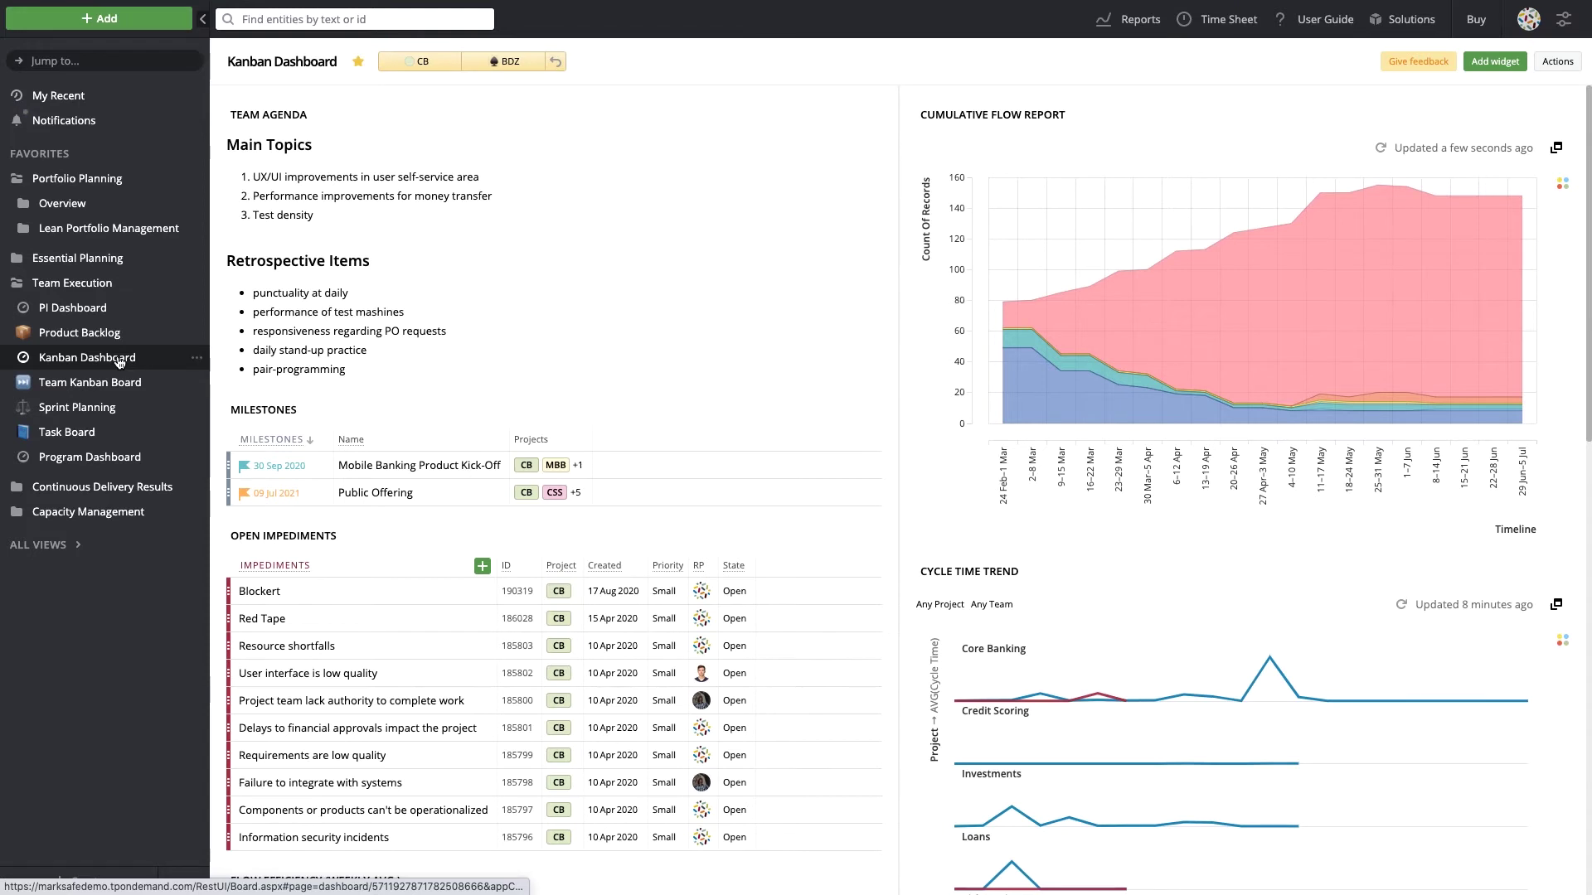
pyautogui.click(99, 464)
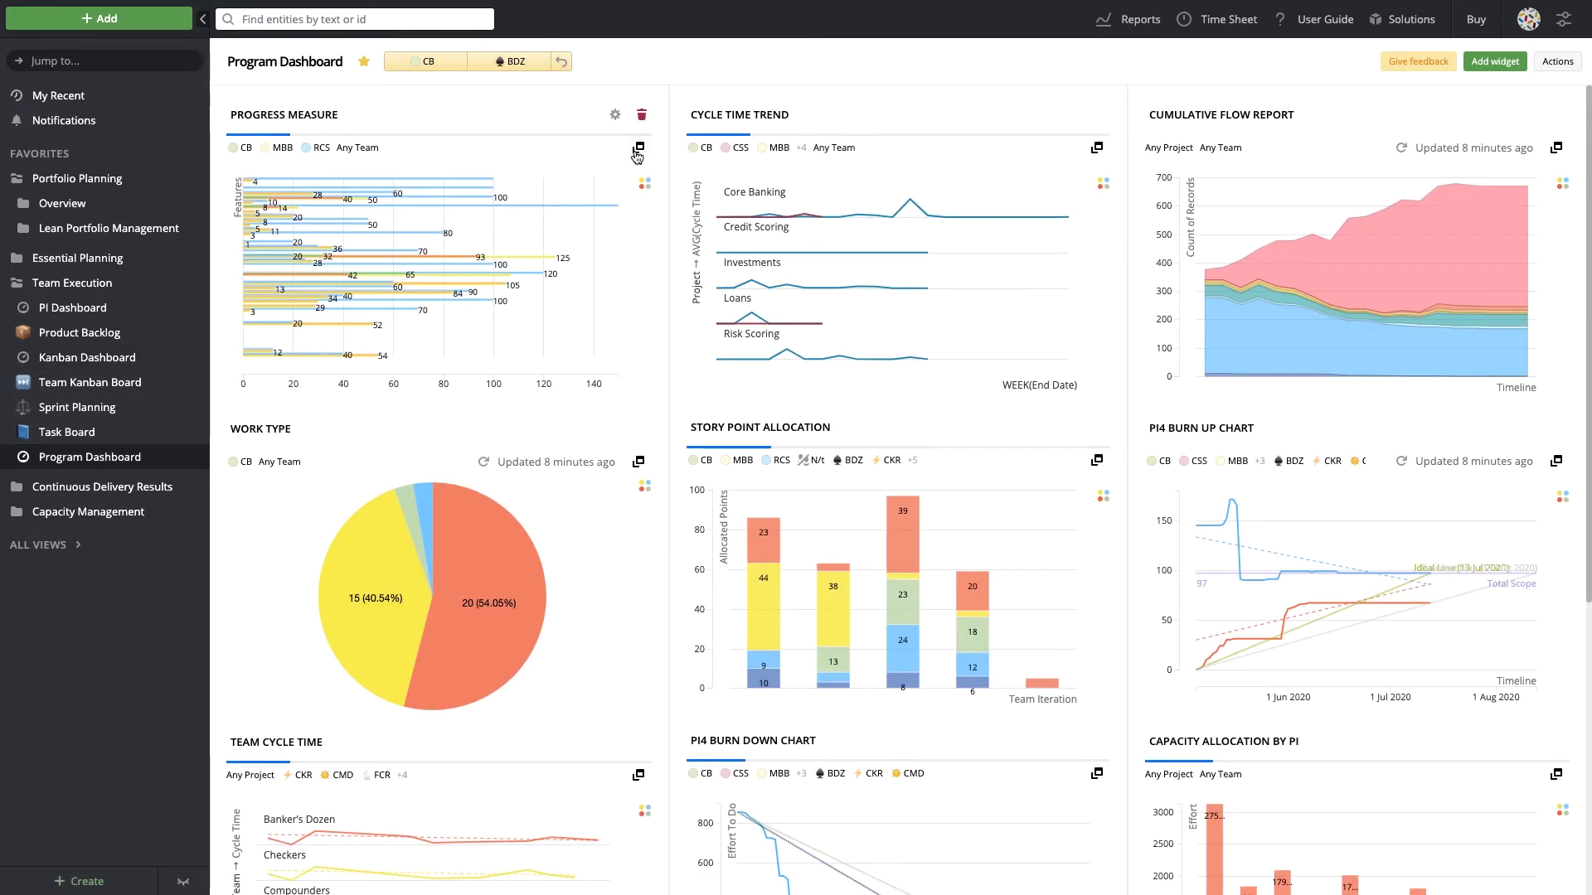
pyautogui.click(638, 149)
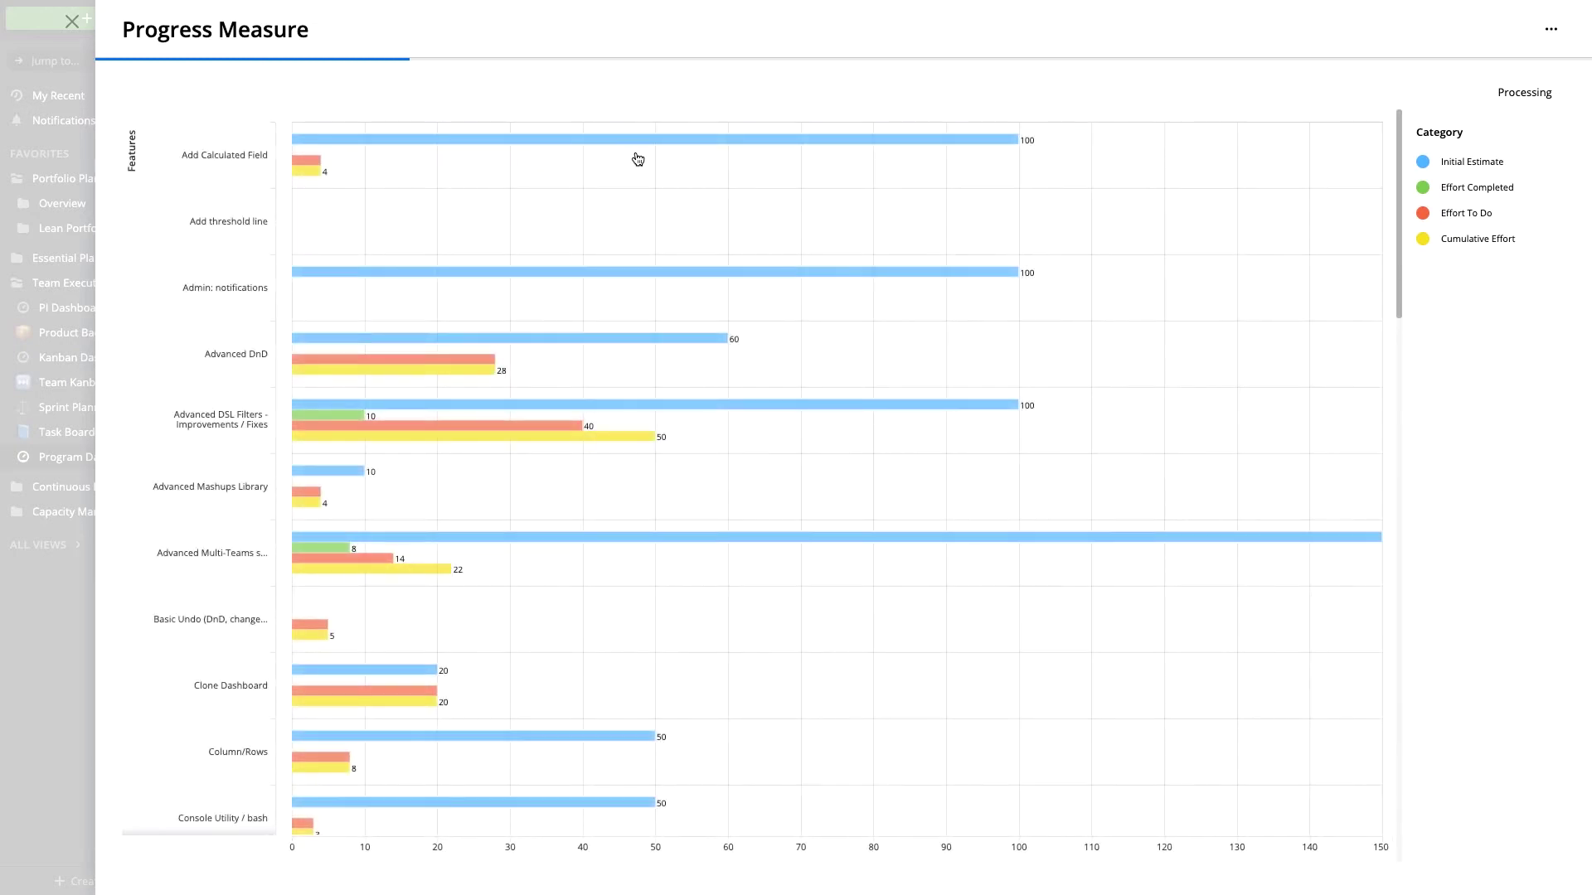
# - Isolate the Initial Estimate bars, restore all effort categories, and collapse Team Execution
pyautogui.click(1443, 164)
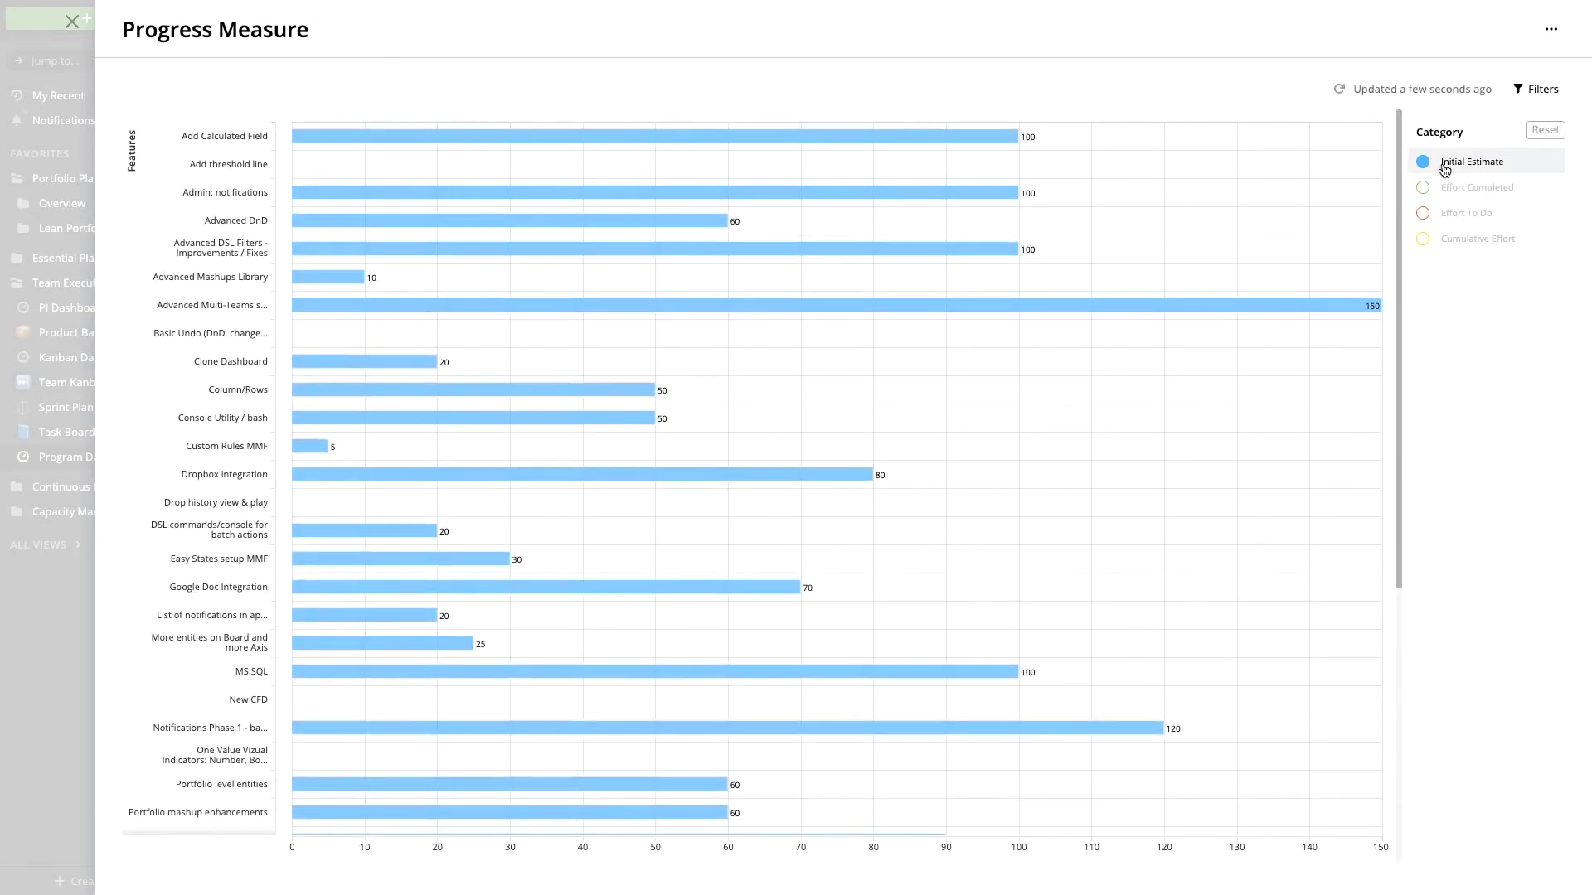
pyautogui.click(1544, 129)
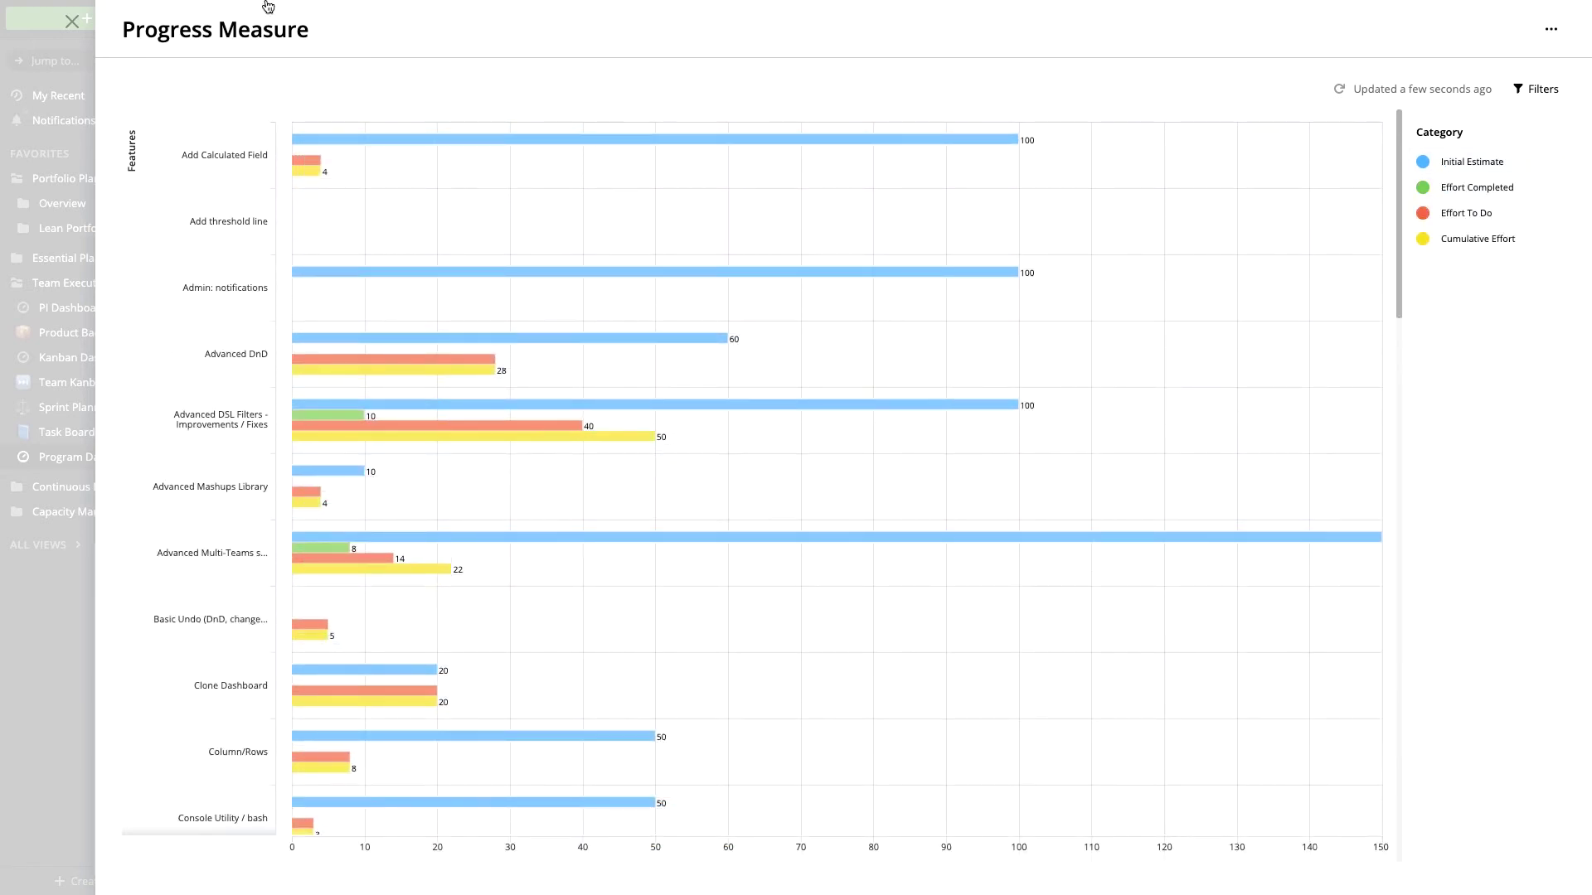
pyautogui.click(75, 23)
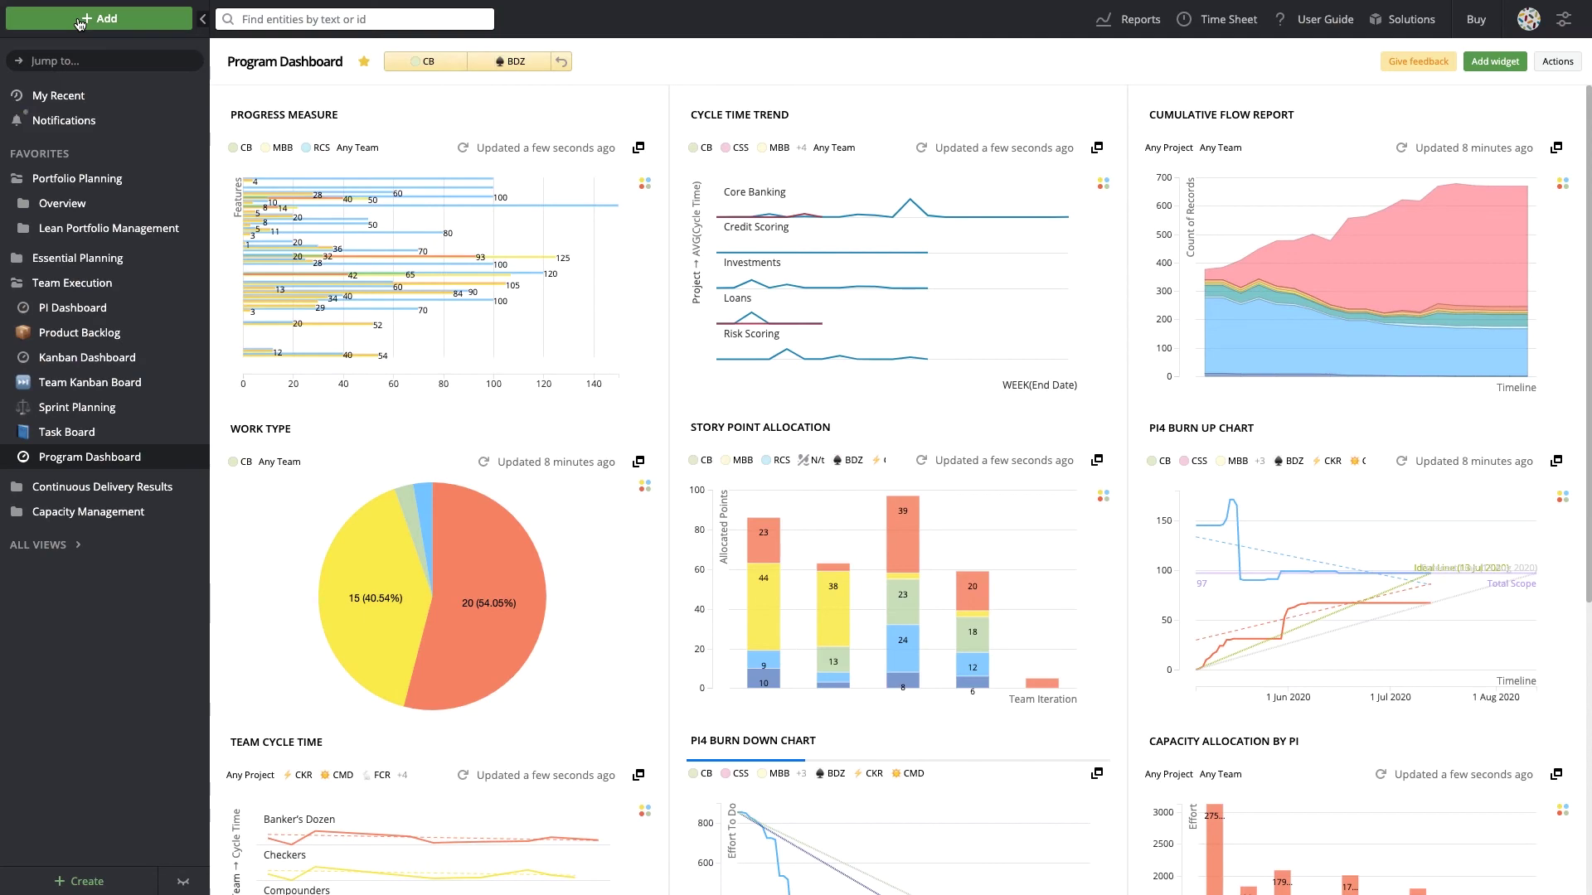
pyautogui.scroll(-3, 444, 266)
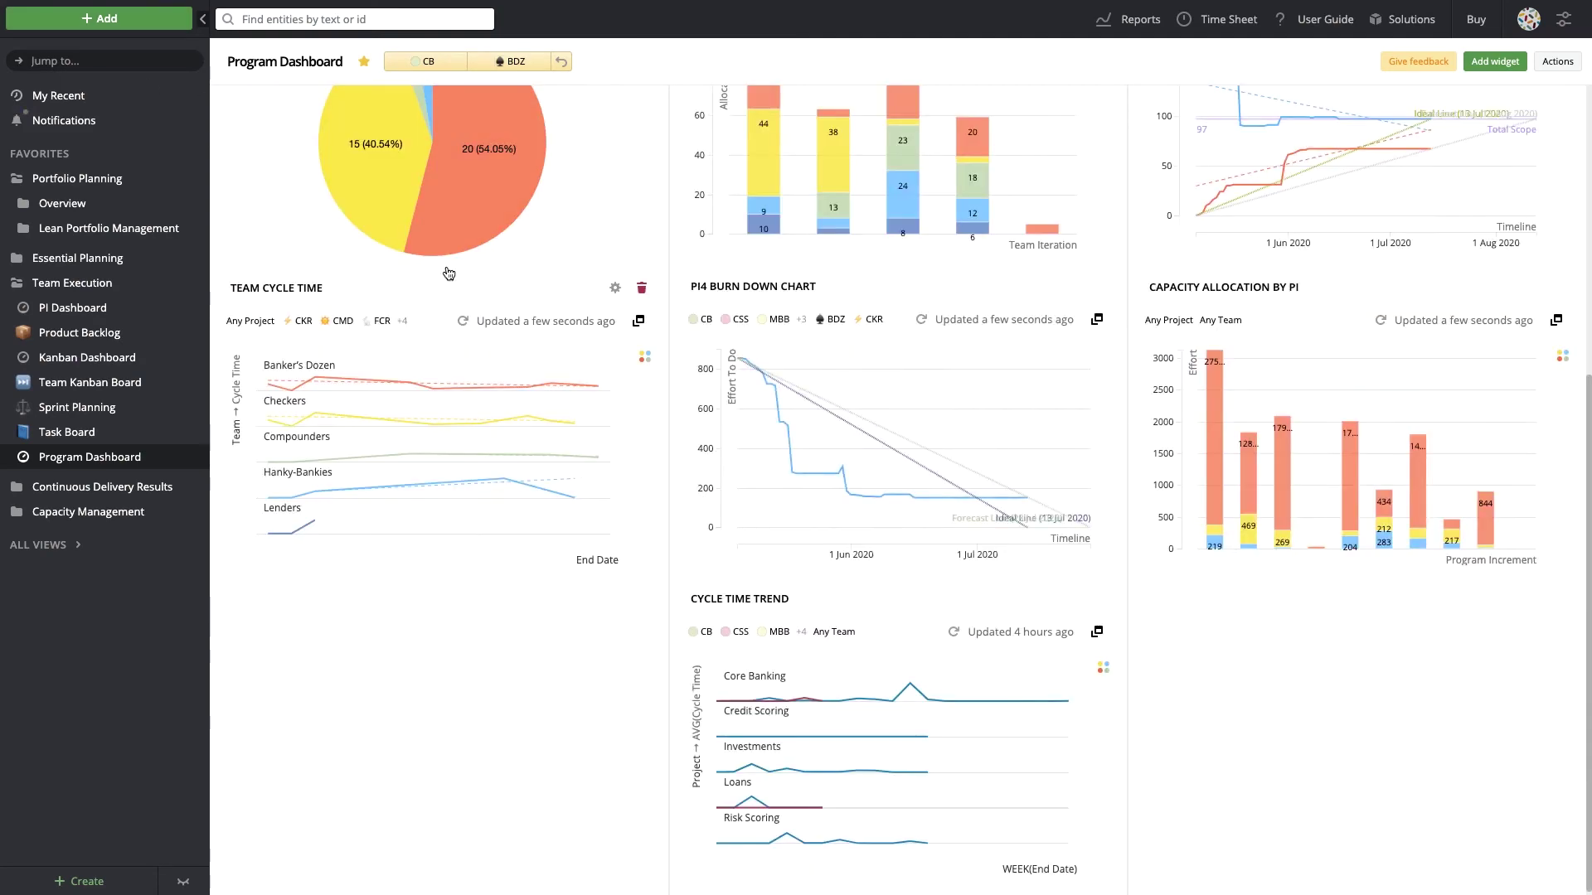
pyautogui.moveTo(765, 383)
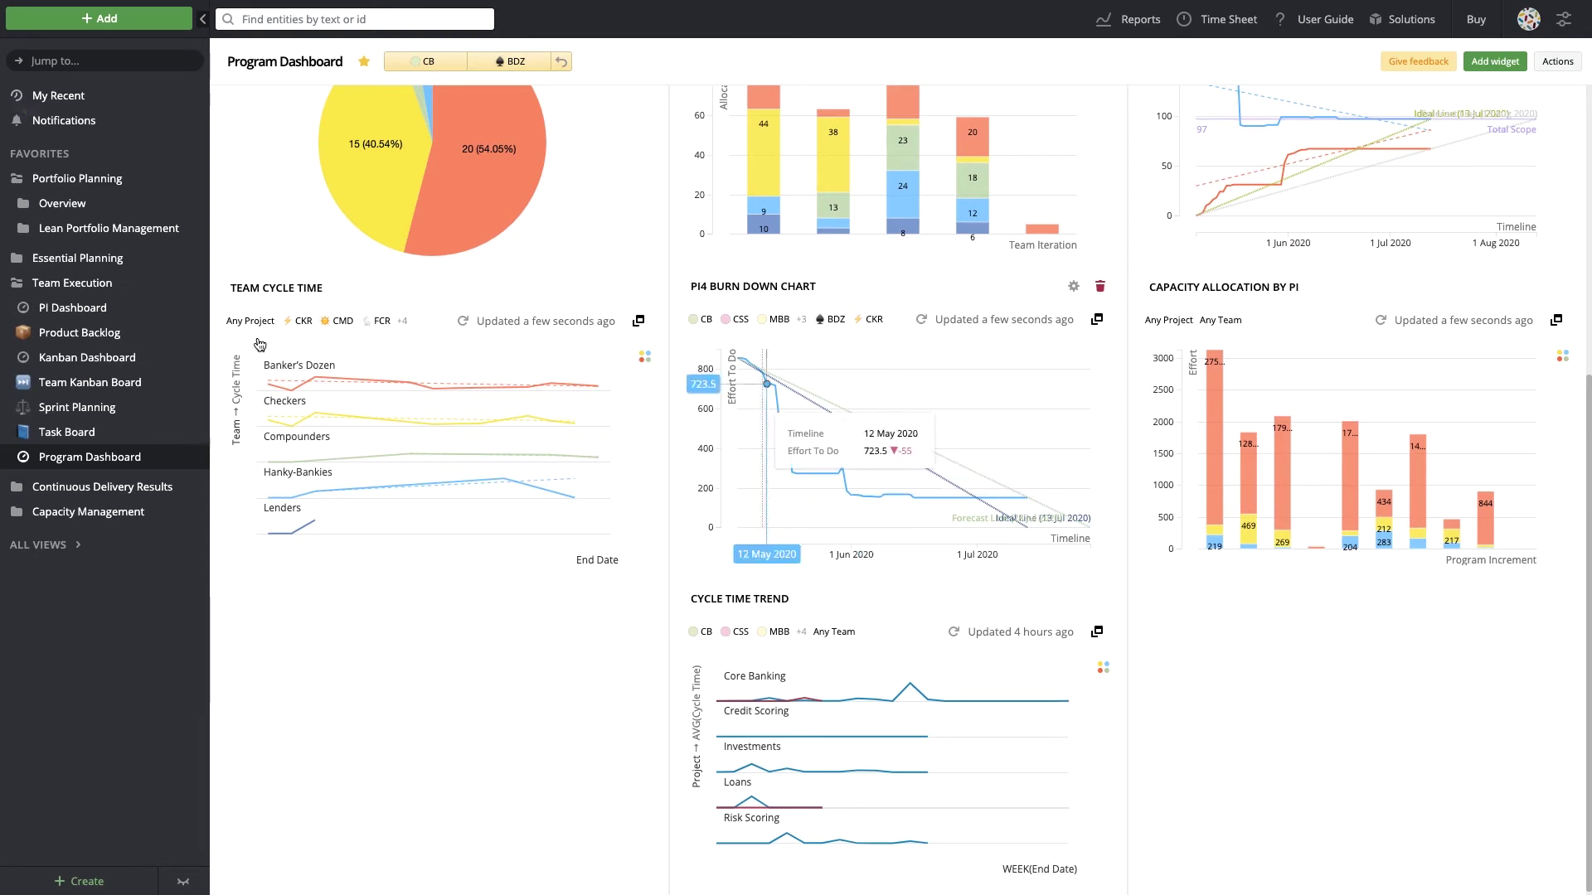
pyautogui.click(70, 285)
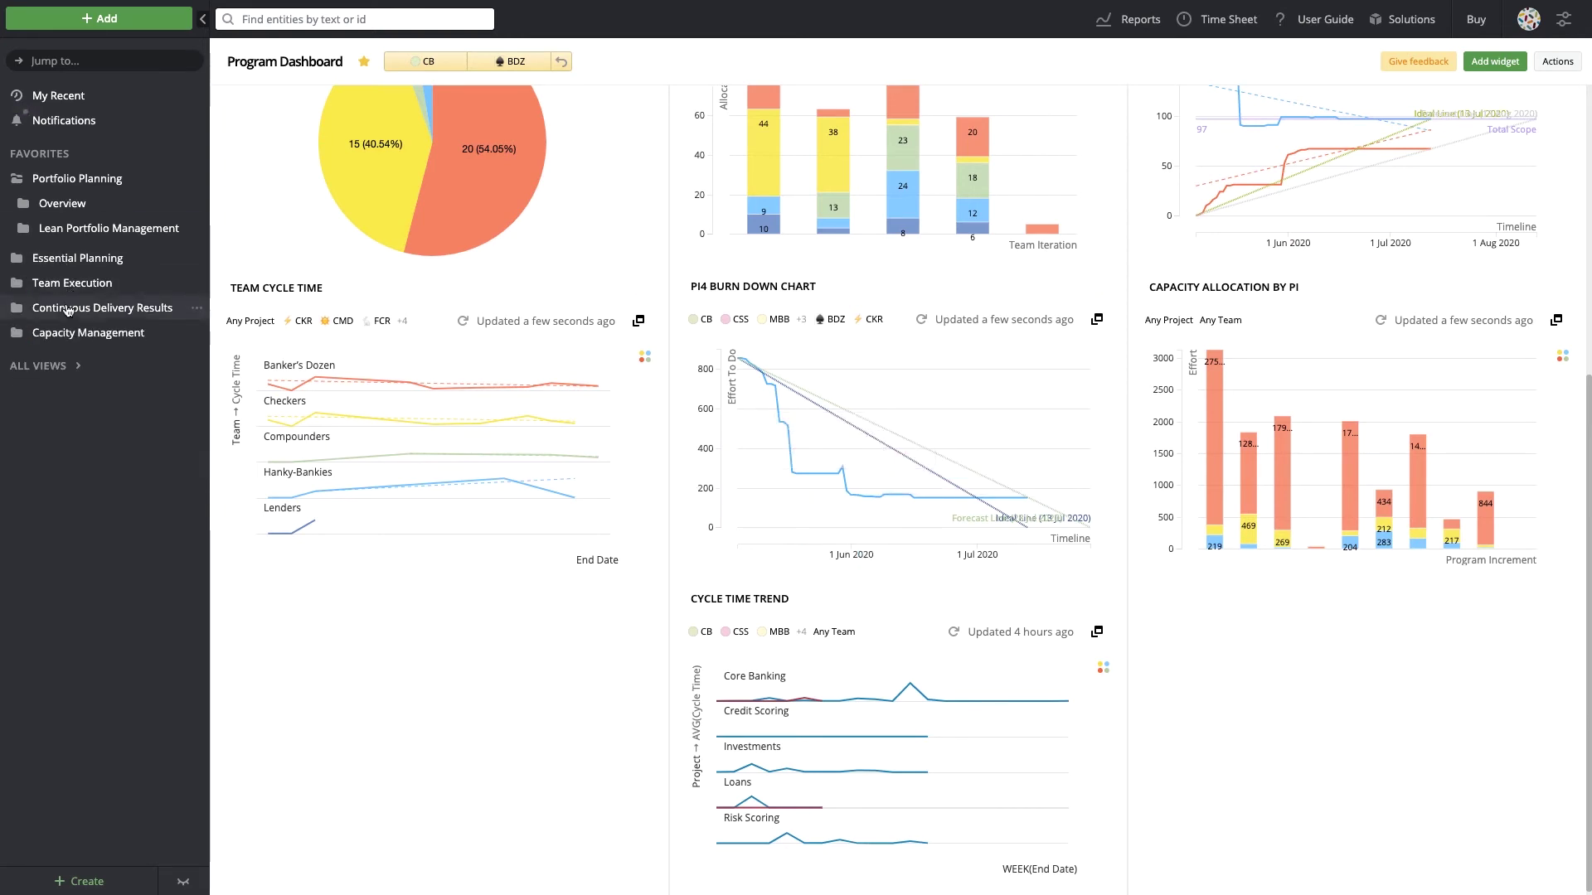
# - Show DevOps environment timings per build and the PI4 Core Banking release package's builds
pyautogui.click(76, 308)
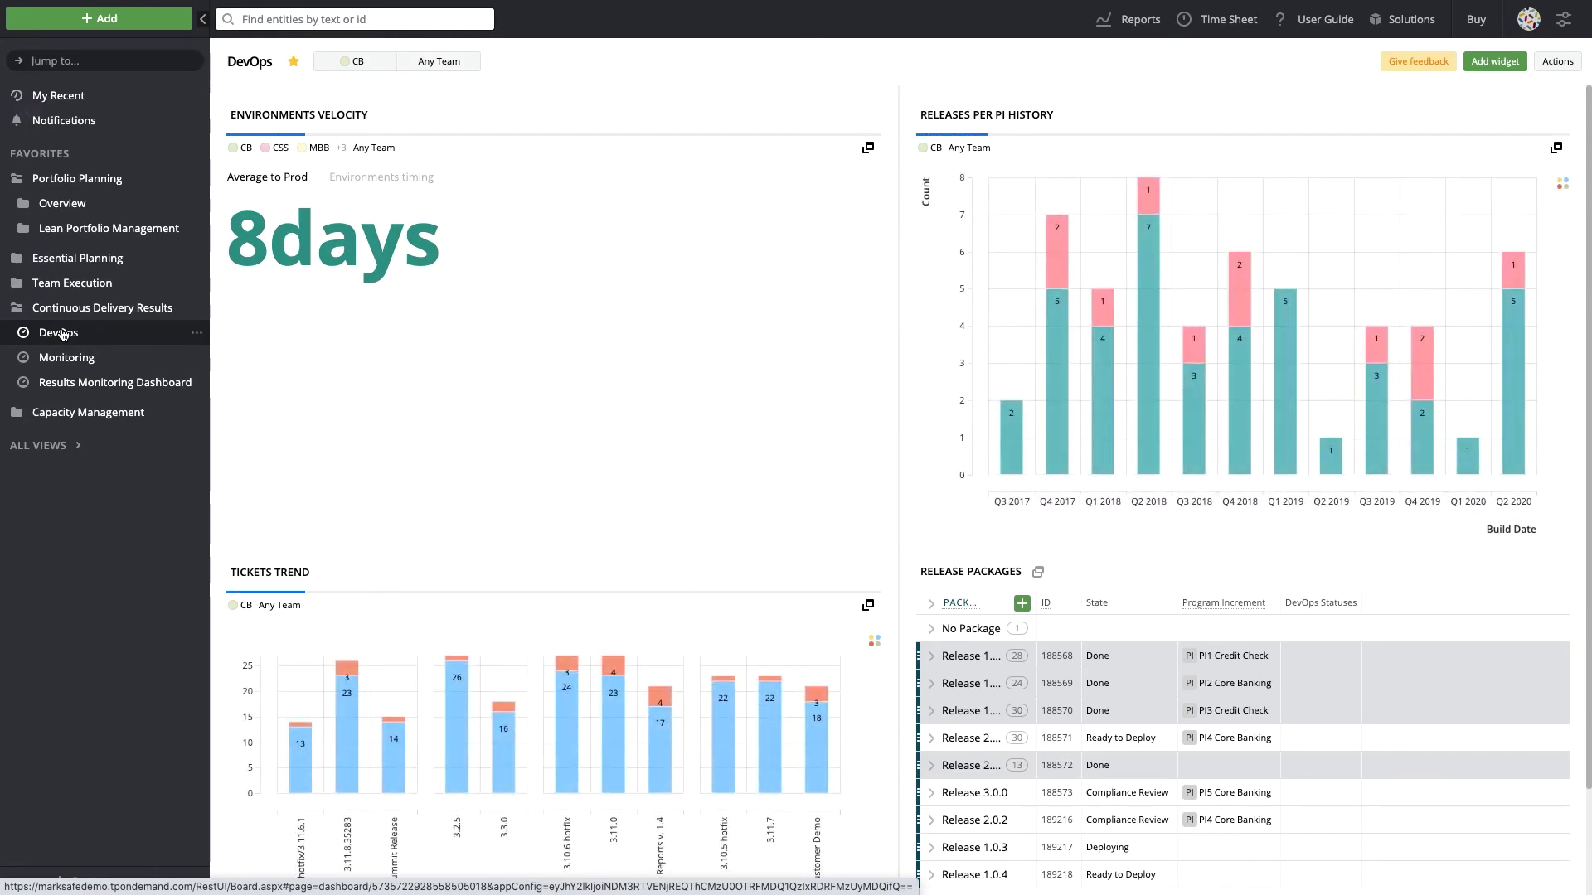
pyautogui.click(383, 180)
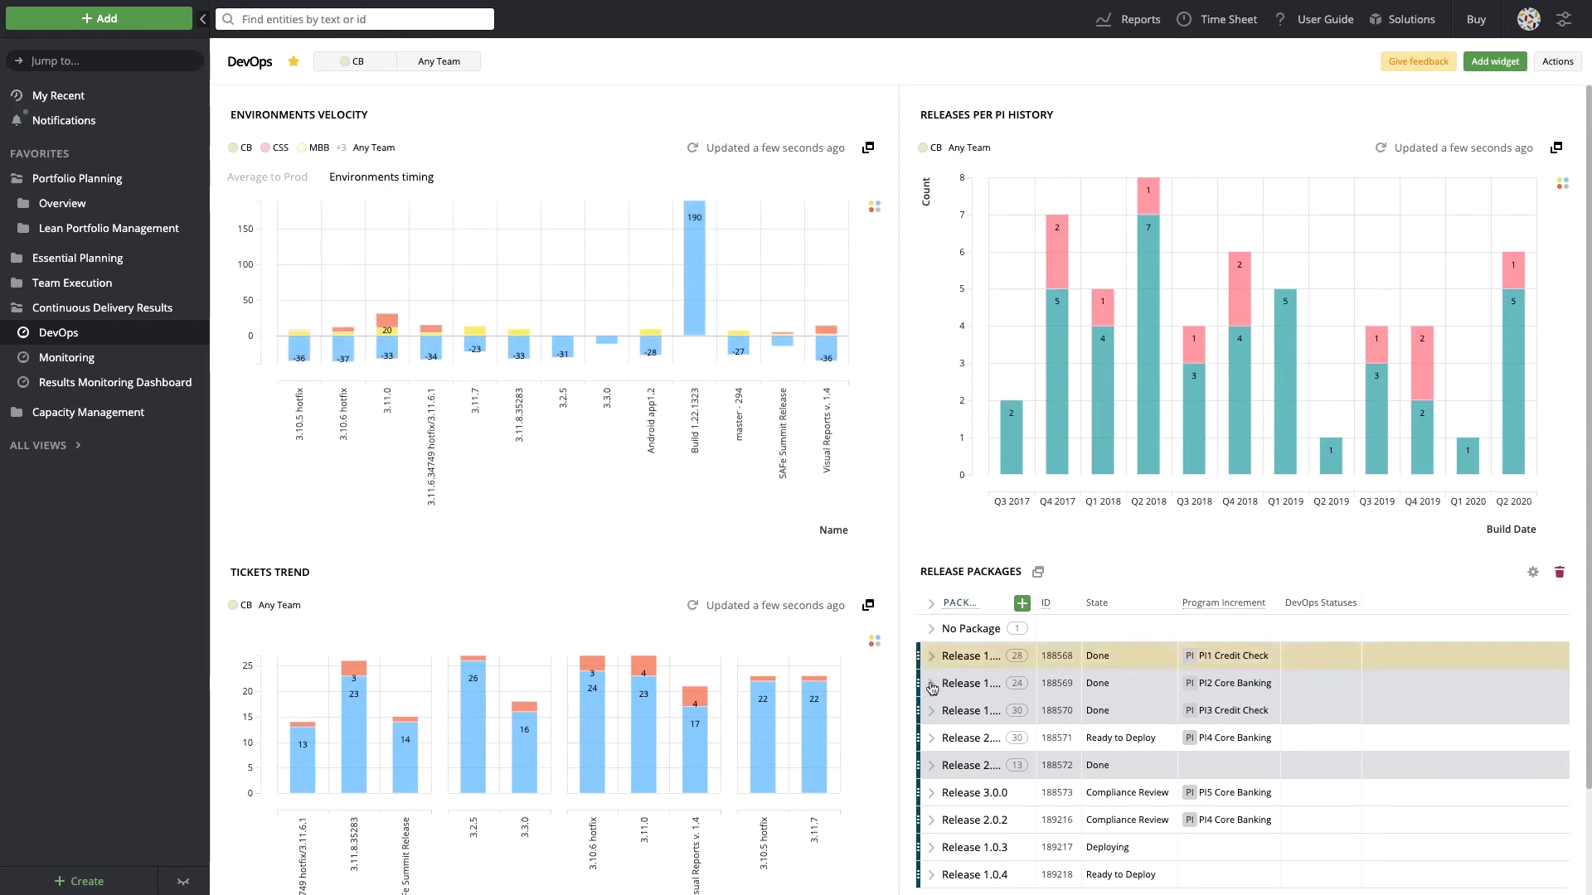
pyautogui.click(931, 741)
pyautogui.scroll(-2, 936, 747)
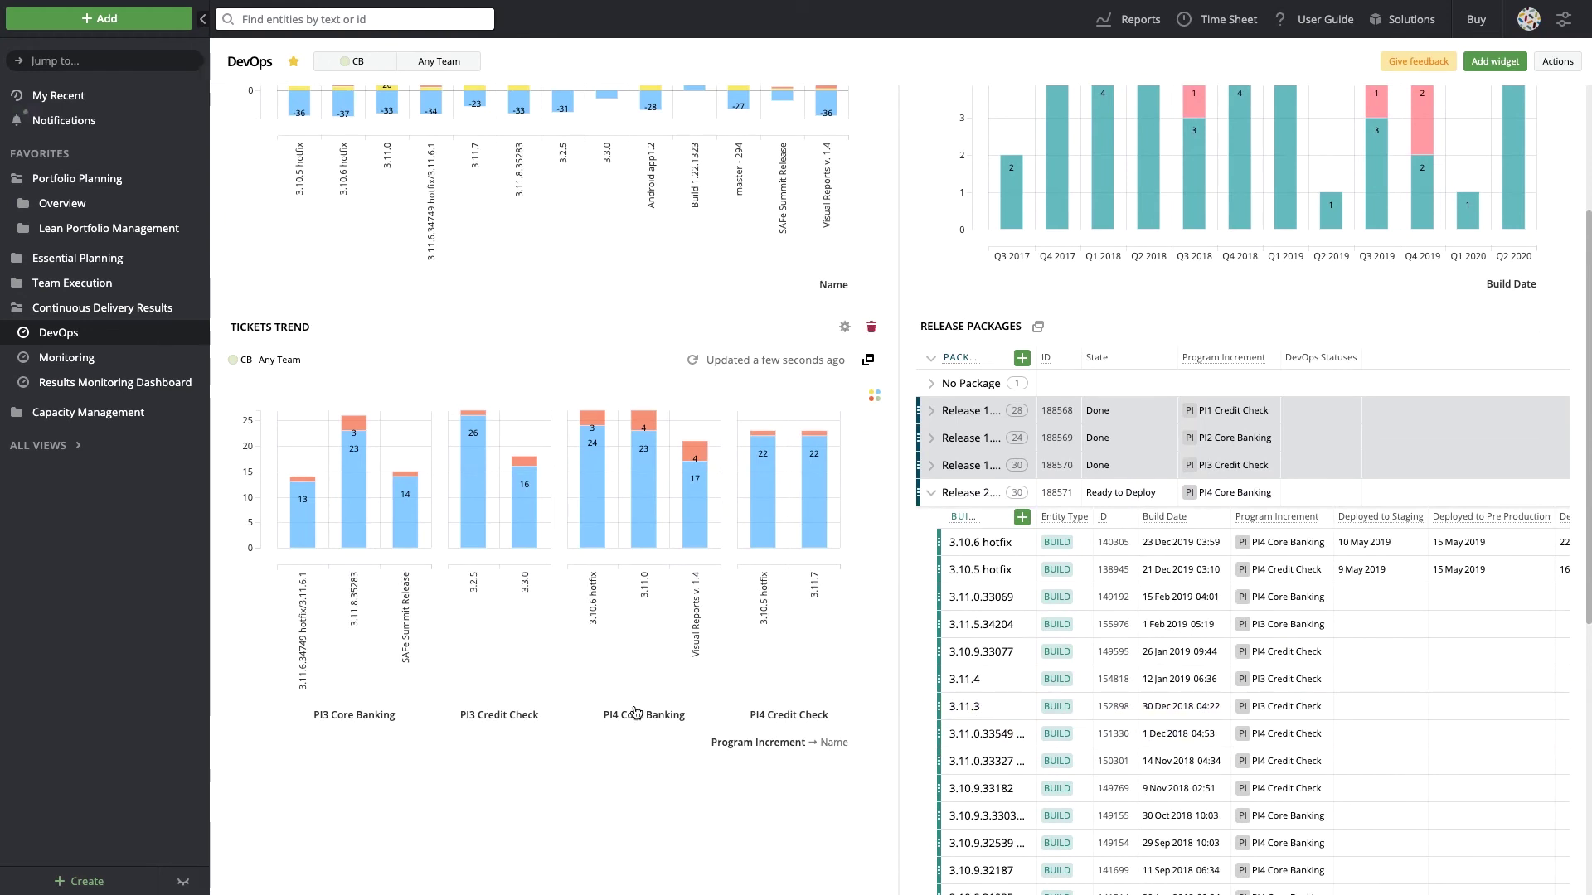
pyautogui.click(75, 360)
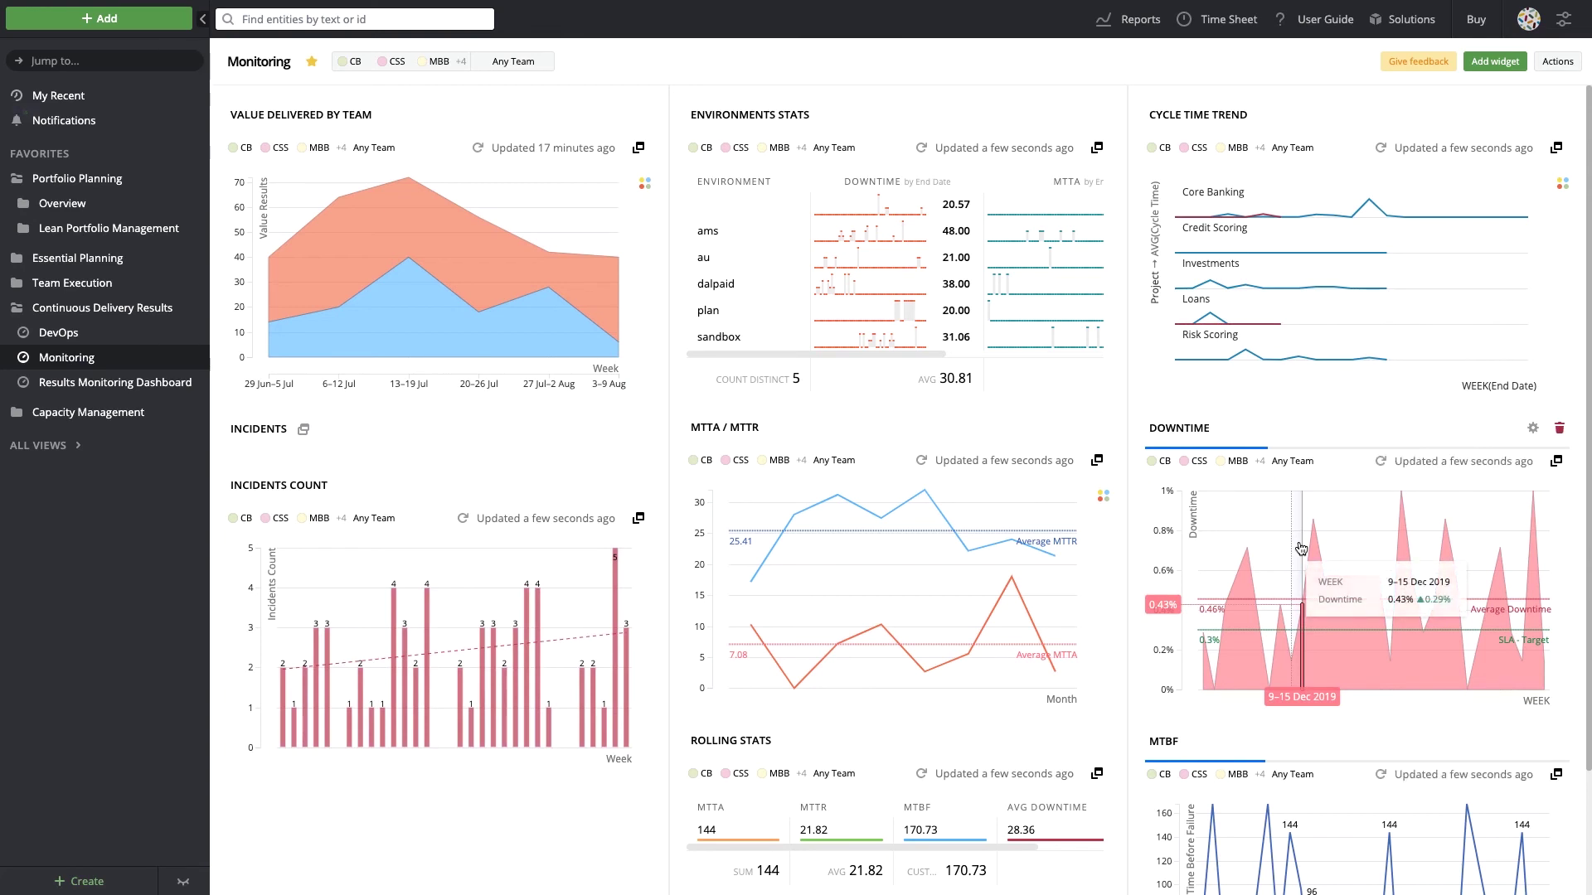
pyautogui.moveTo(1422, 544)
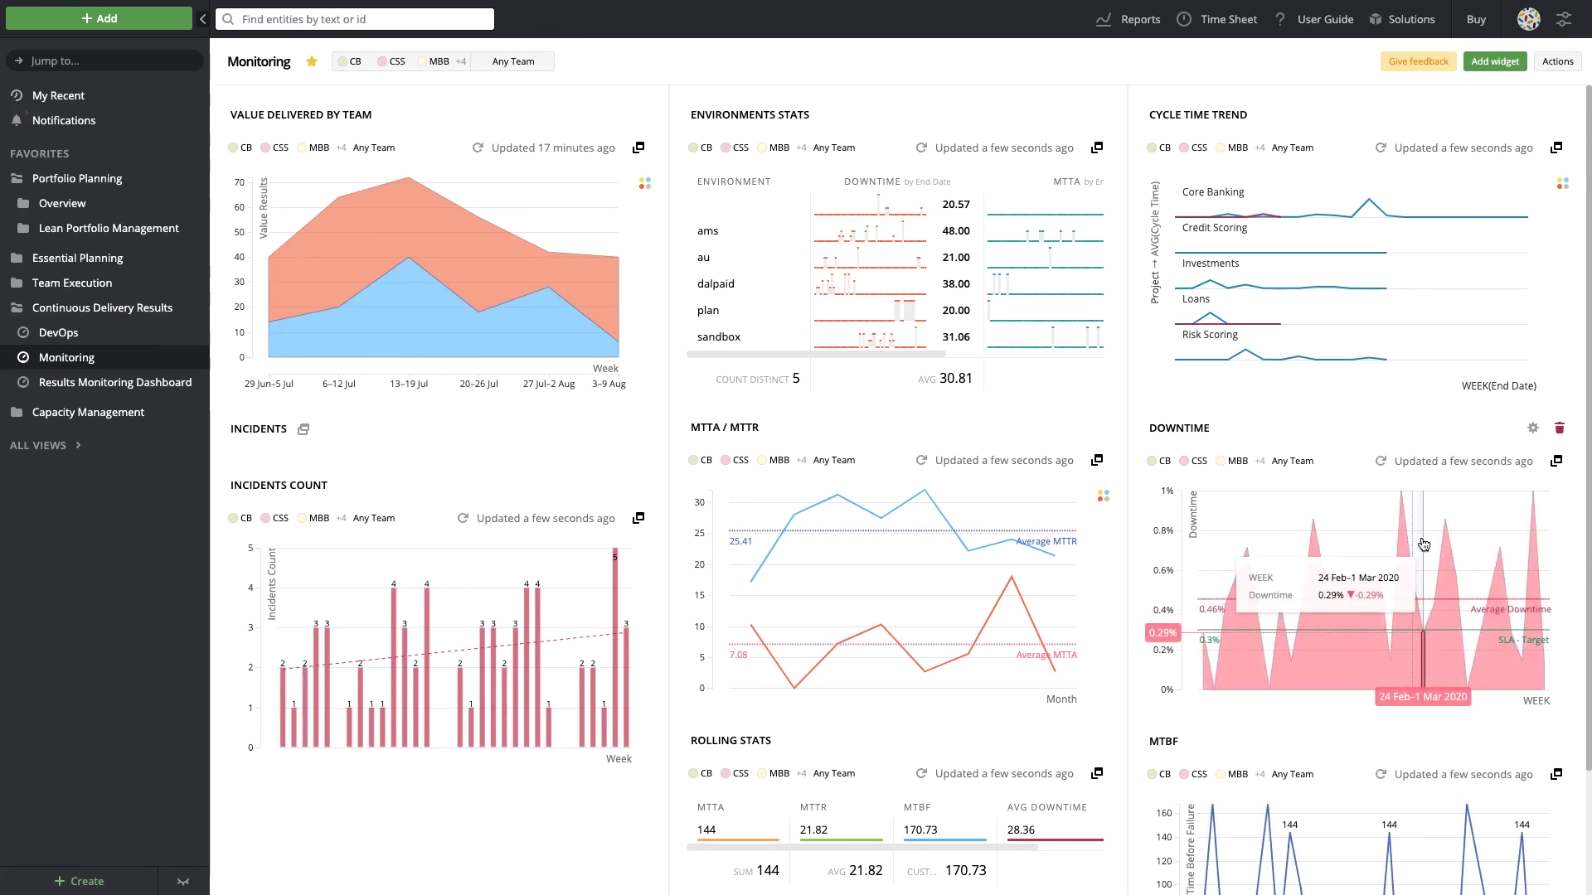
# - Switch NPS to a monthly chart and Utilization Monitoring to a chart over time
pyautogui.click(112, 382)
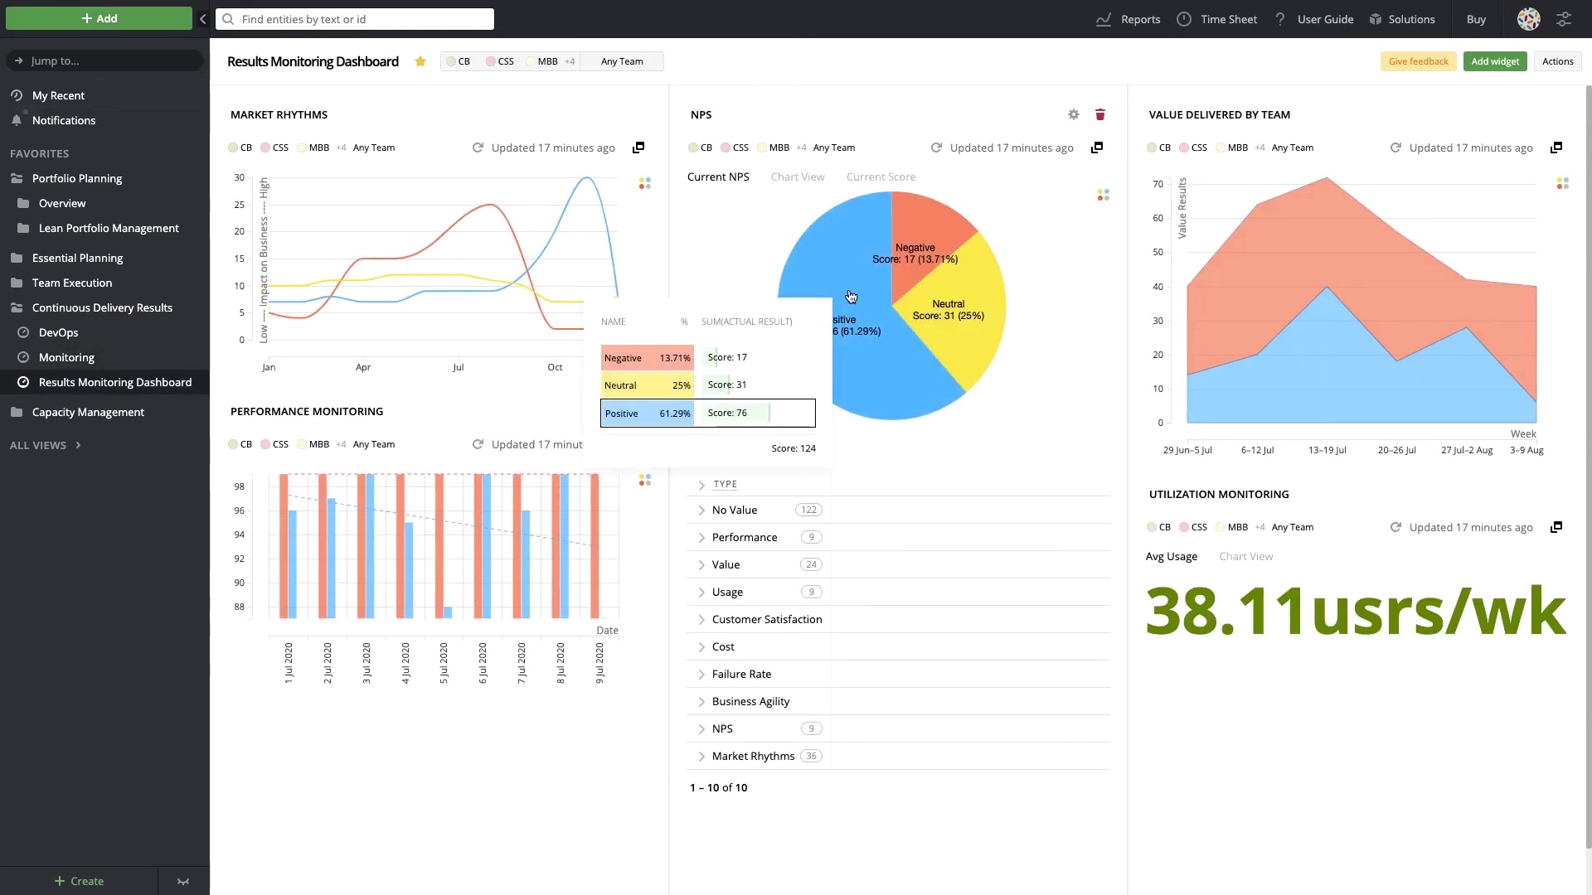
pyautogui.moveTo(890, 299)
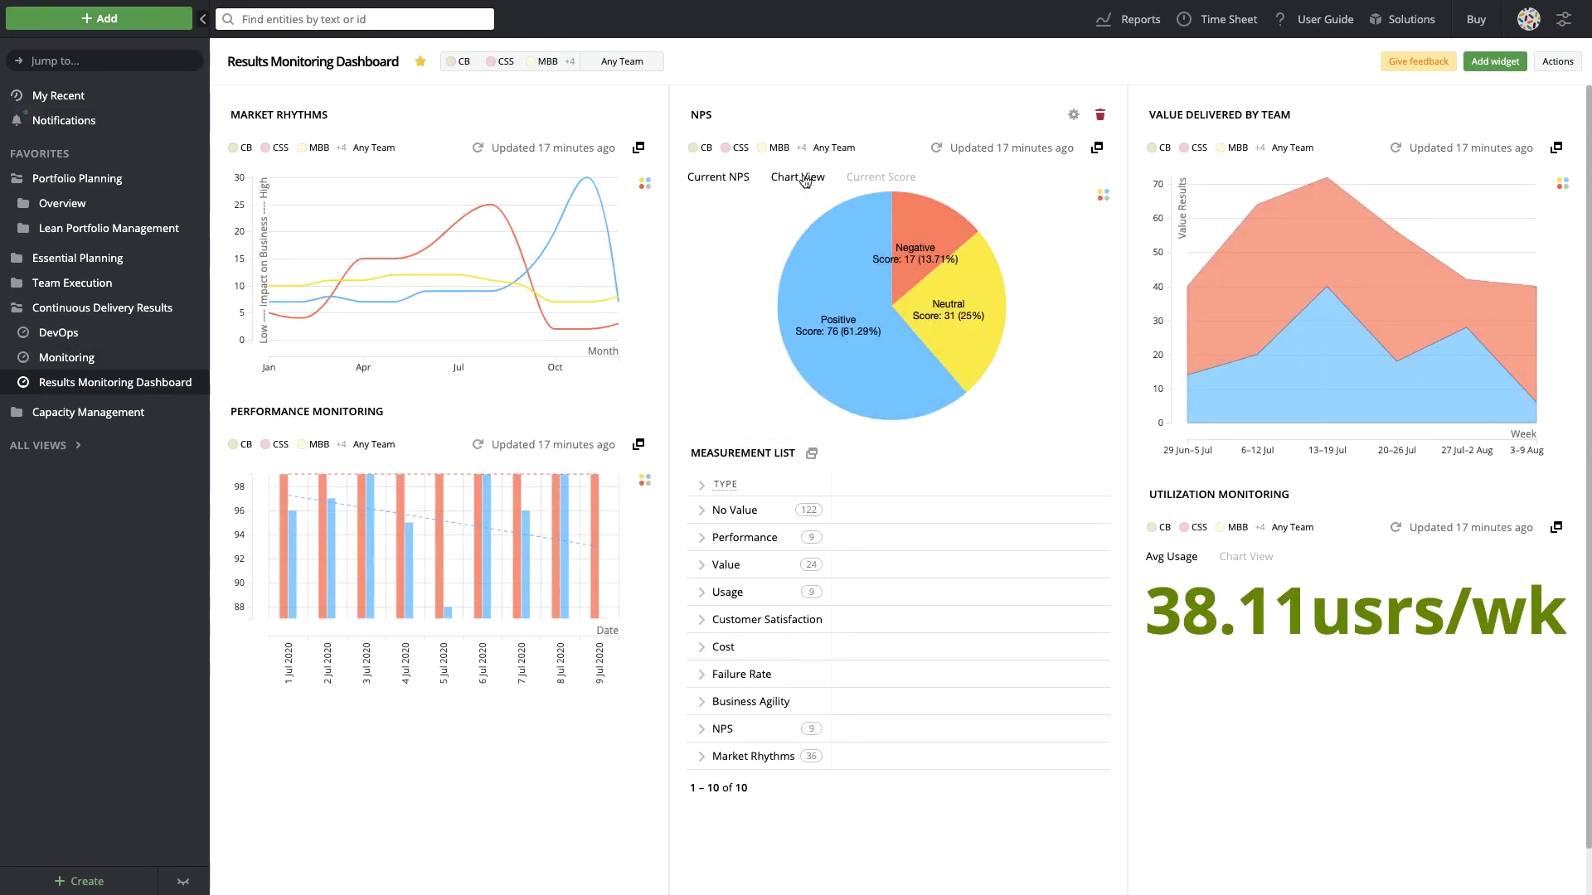
pyautogui.click(796, 176)
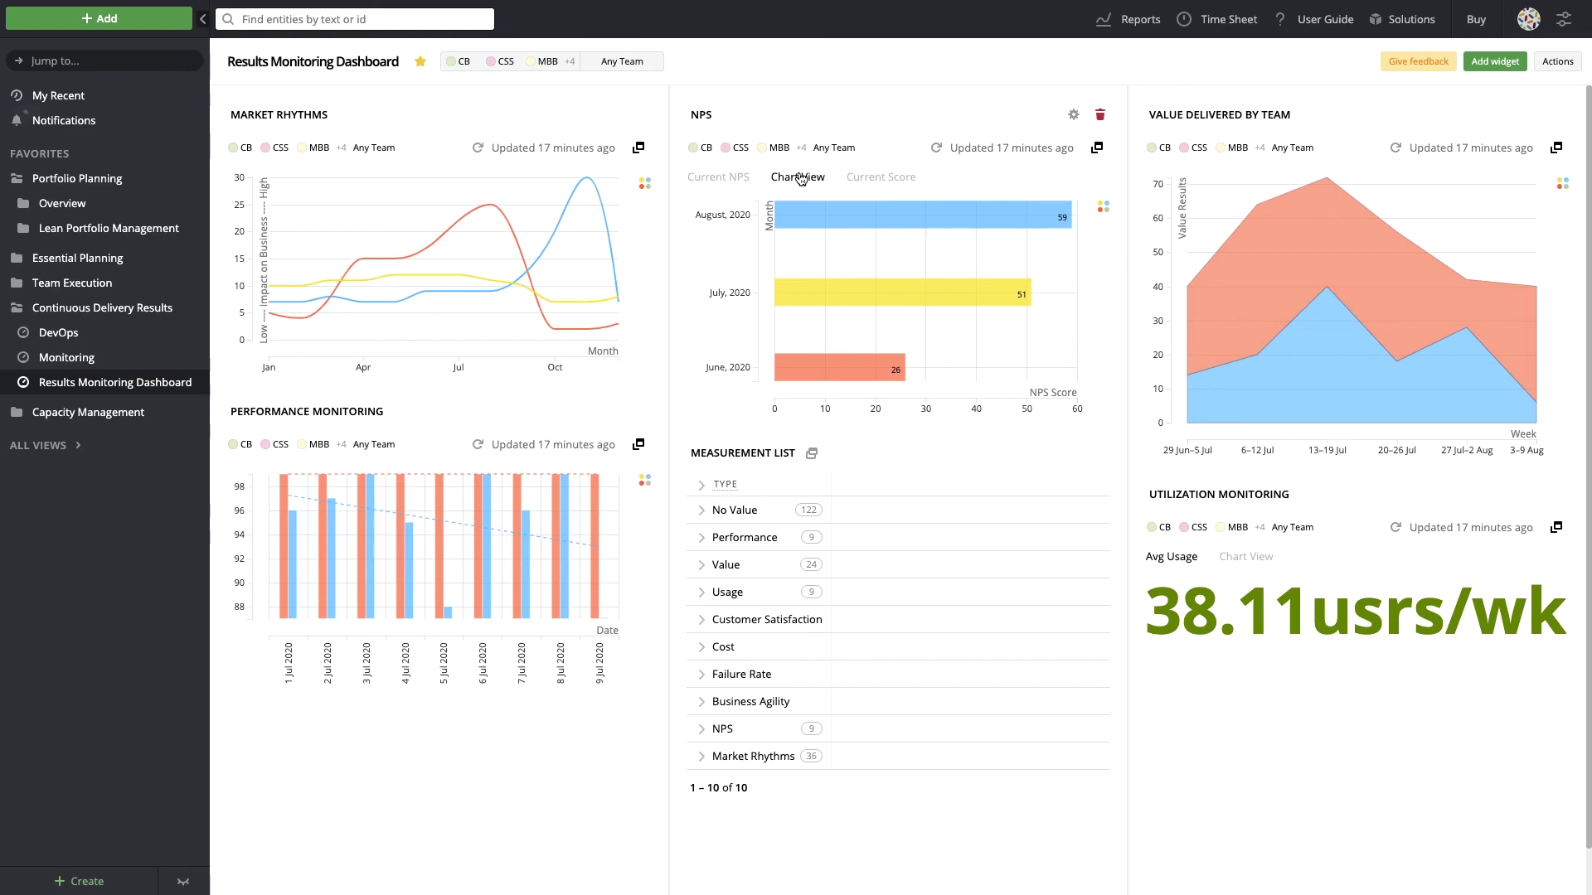
pyautogui.click(1250, 557)
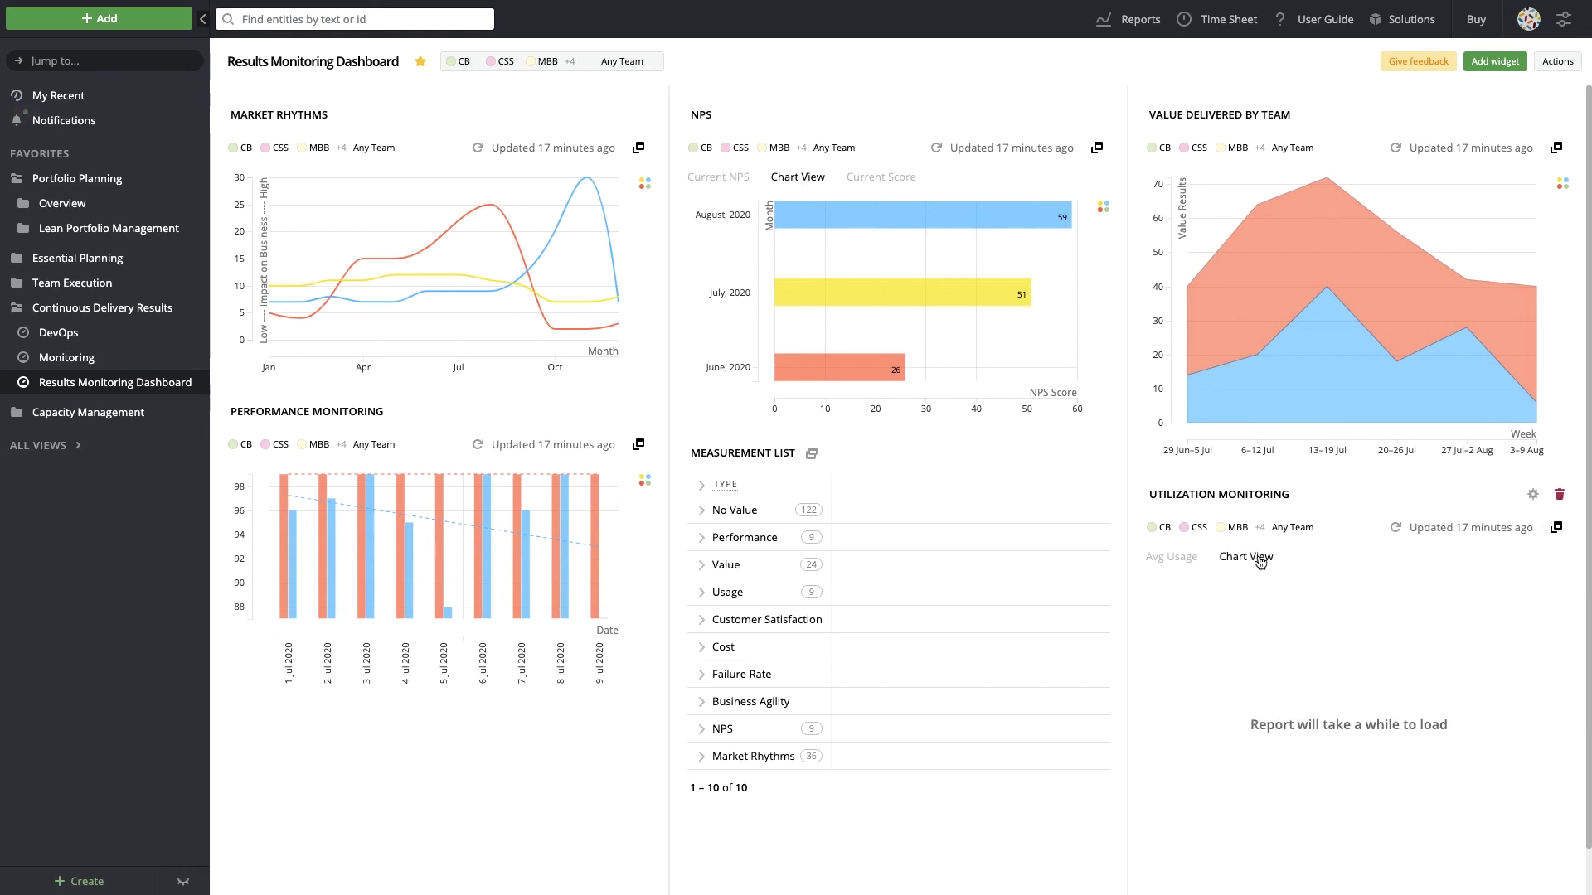